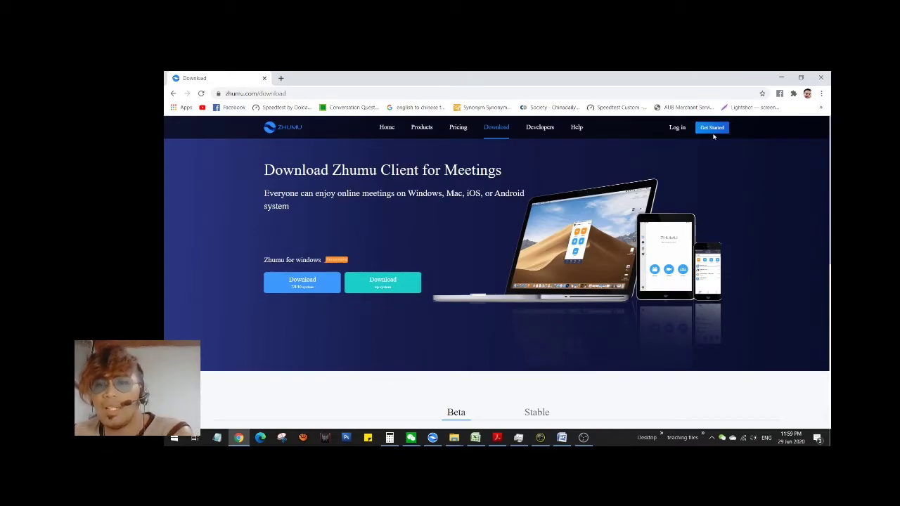
Minimize the browser and the Calculator, and reposition the Zhumu window on the cleared desktop
left_click(781, 77)
left_click(445, 77)
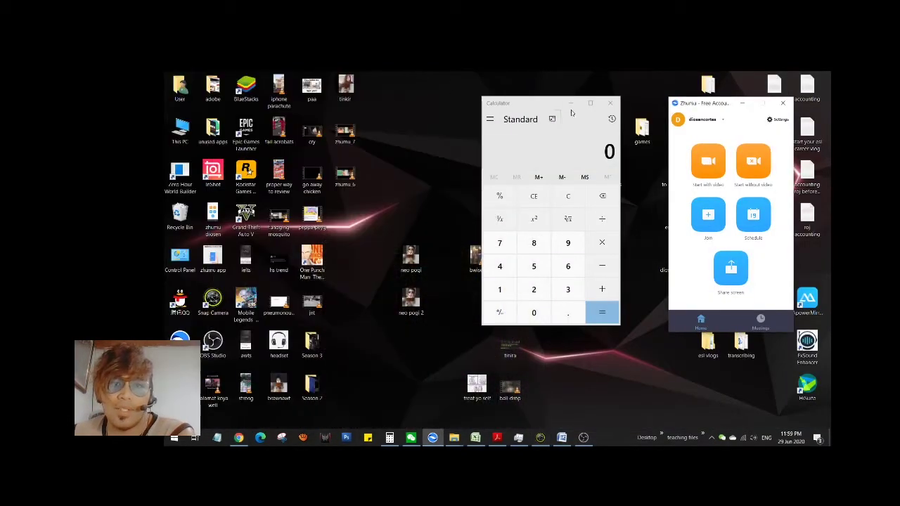
left_click(570, 102)
left_click_drag(717, 104, 483, 109)
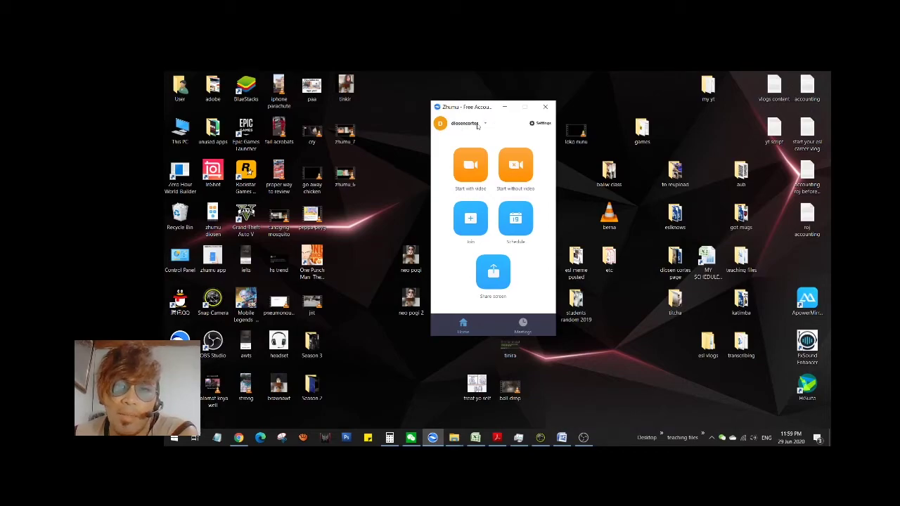
left_click_drag(476, 110, 480, 97)
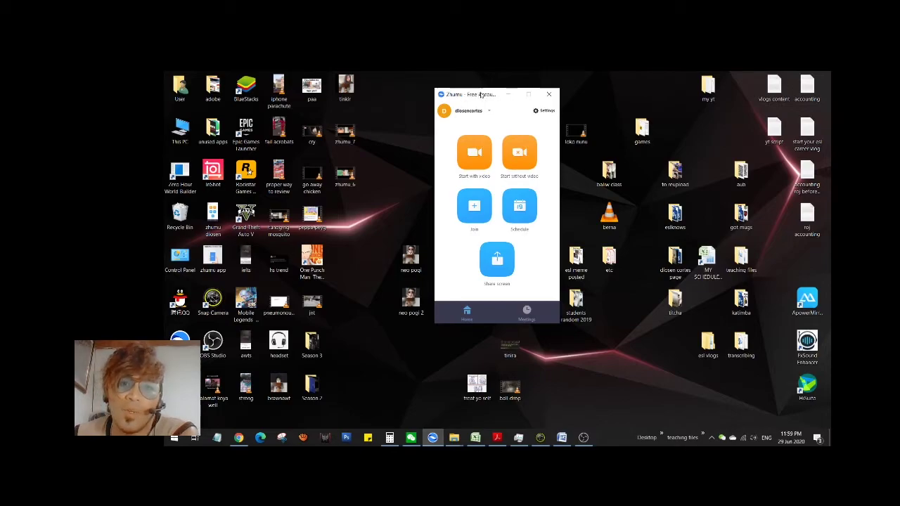
left_click_drag(478, 97, 472, 99)
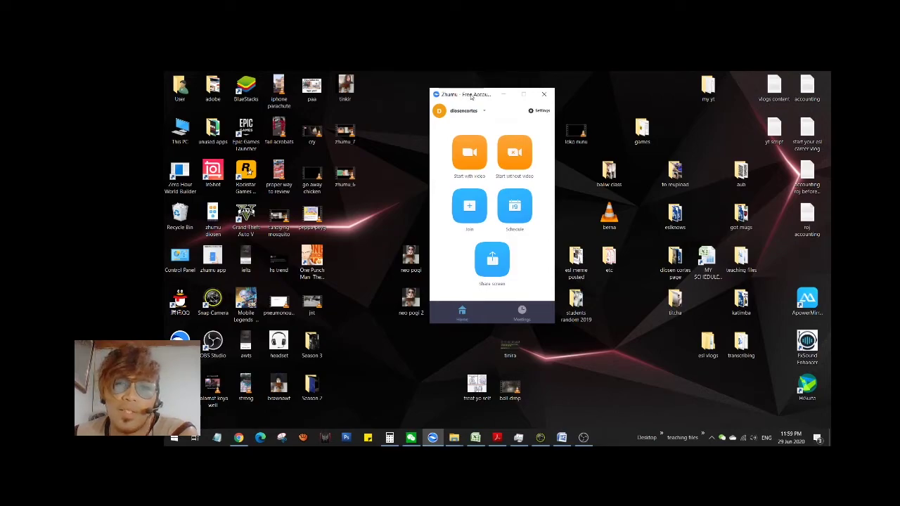
left_click_drag(471, 97, 476, 99)
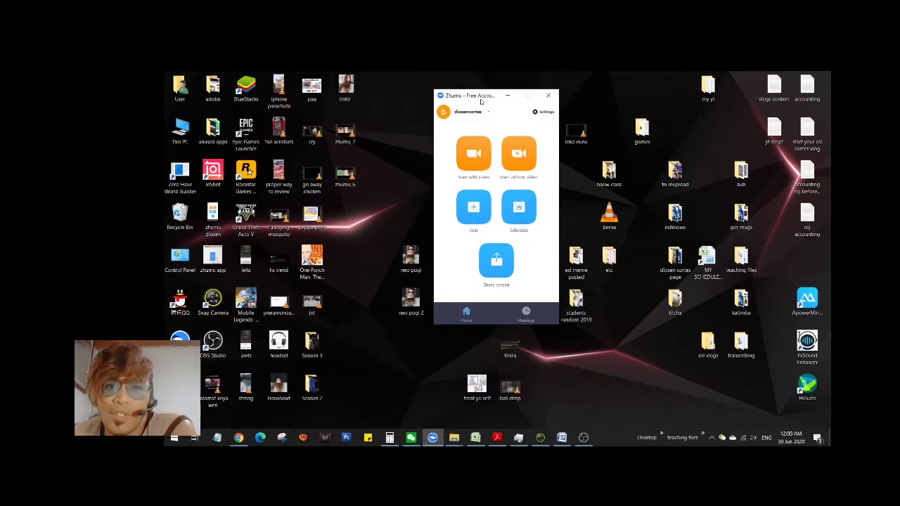
left_click_drag(484, 102, 626, 110)
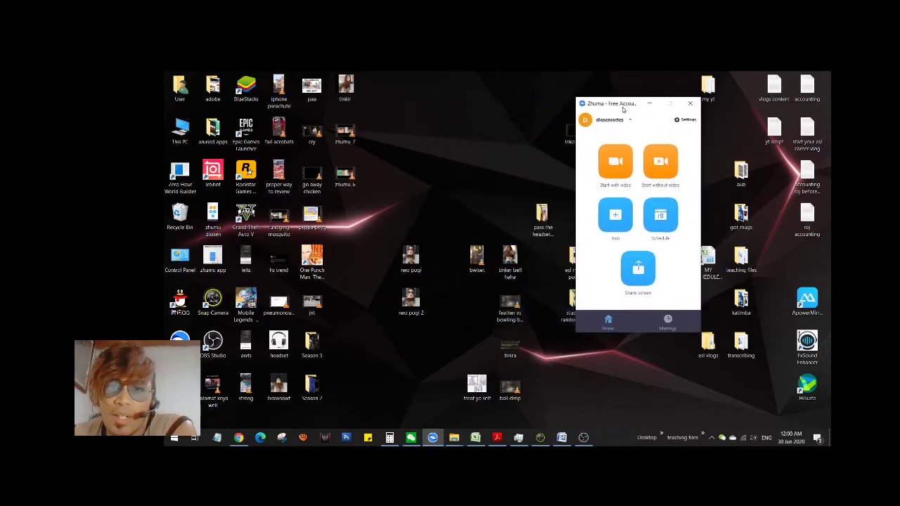
Examine the personal meeting ID and the upcoming recurring meetings in Zhumu, and return to its home view
left_click(670, 321)
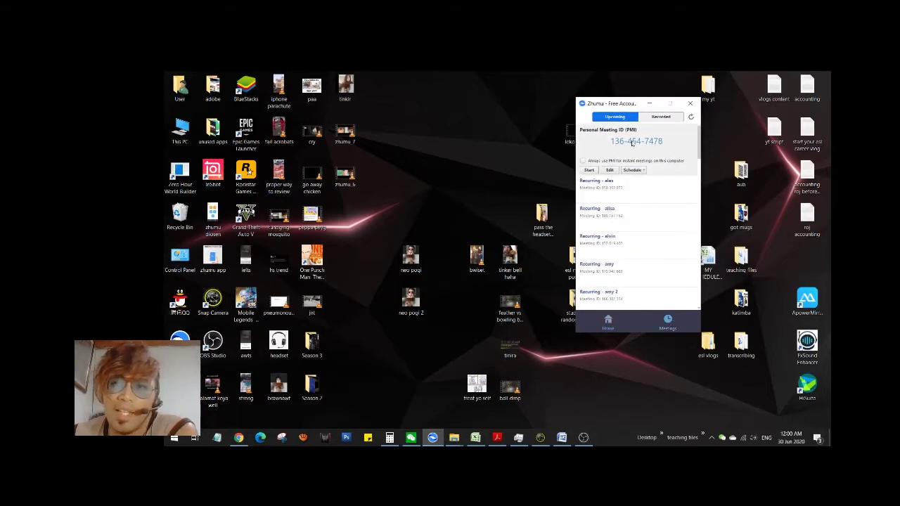
scroll(652, 146, "down", 1)
left_click(669, 327)
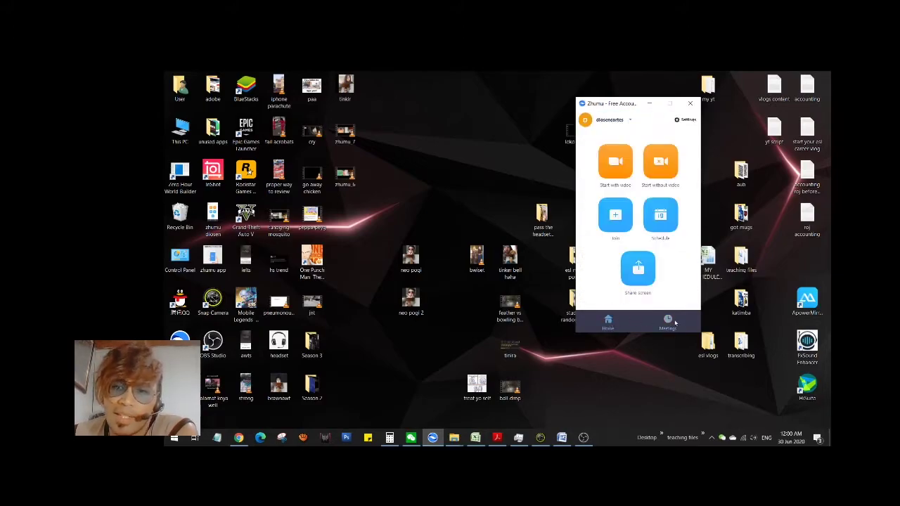
left_click(669, 321)
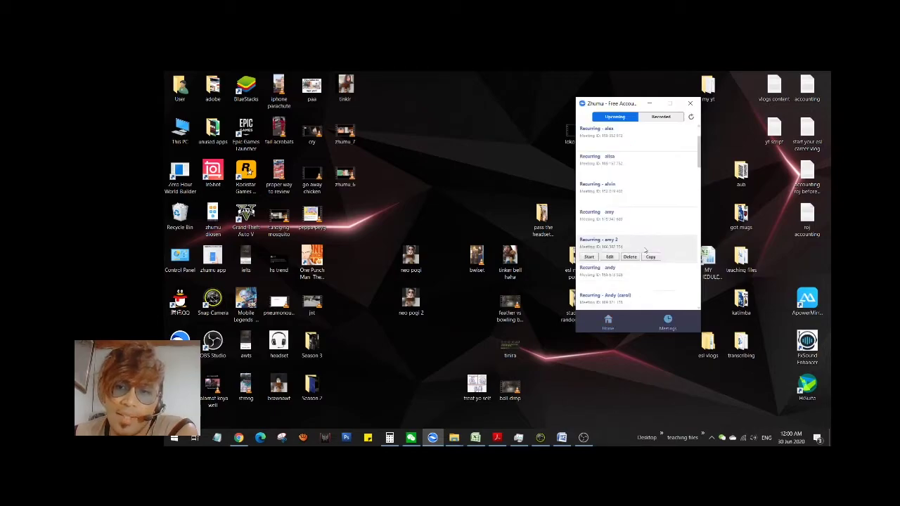
scroll(644, 250, "up", 1)
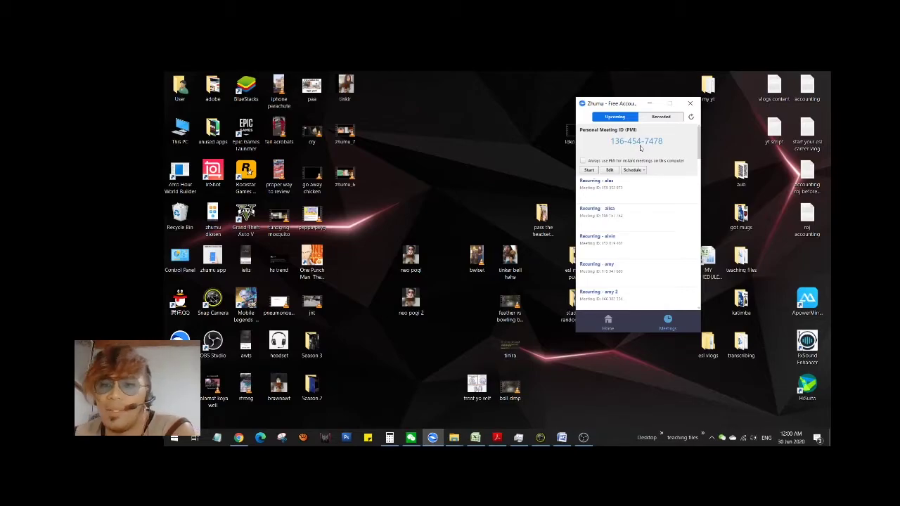
mouse_move(594, 303)
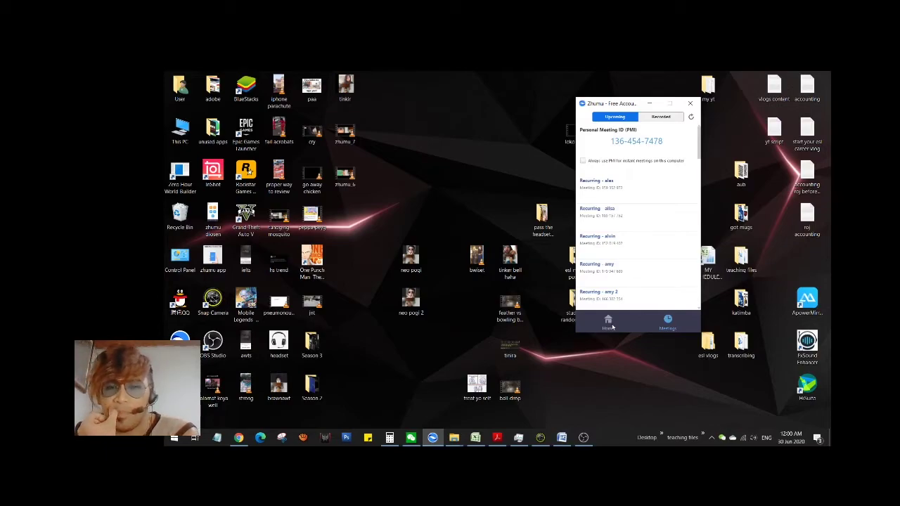
mouse_move(612, 145)
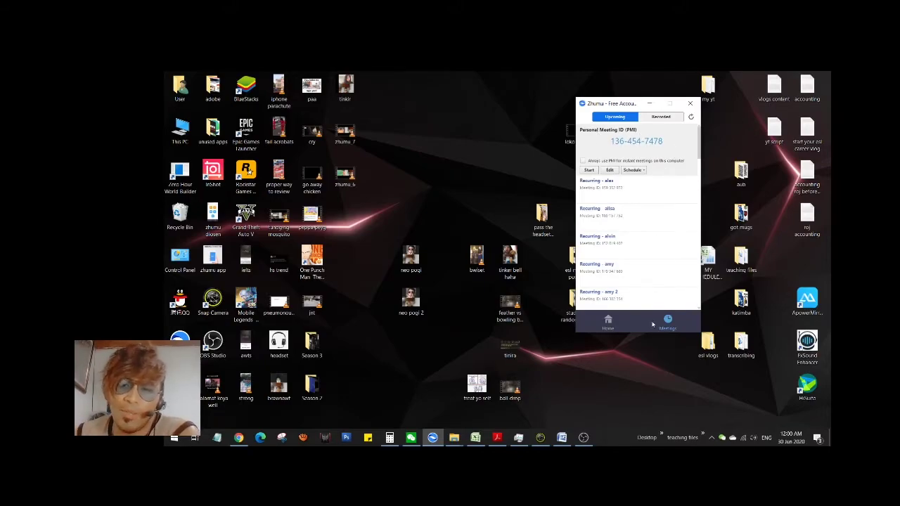
left_click(607, 325)
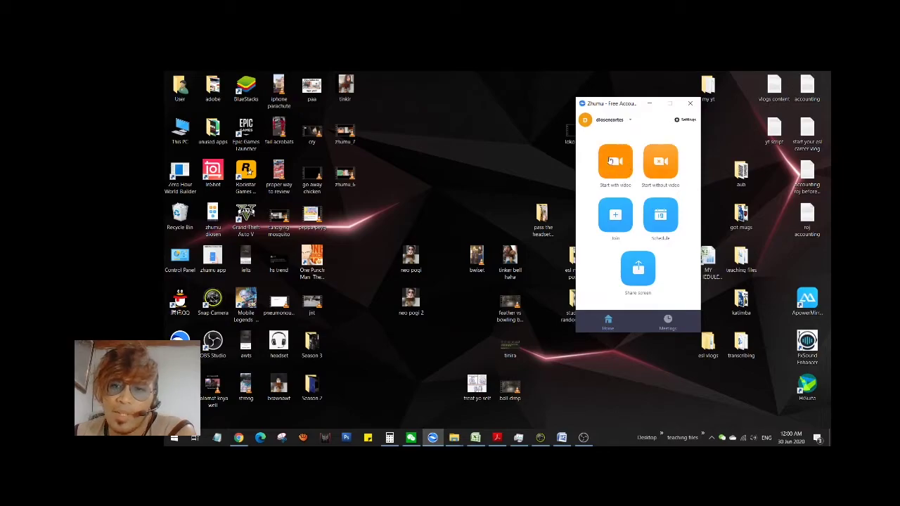
Open the meeting join form and try the "Don't connect to audio" and "Turn off my video" options, leaving both off
left_click(610, 215)
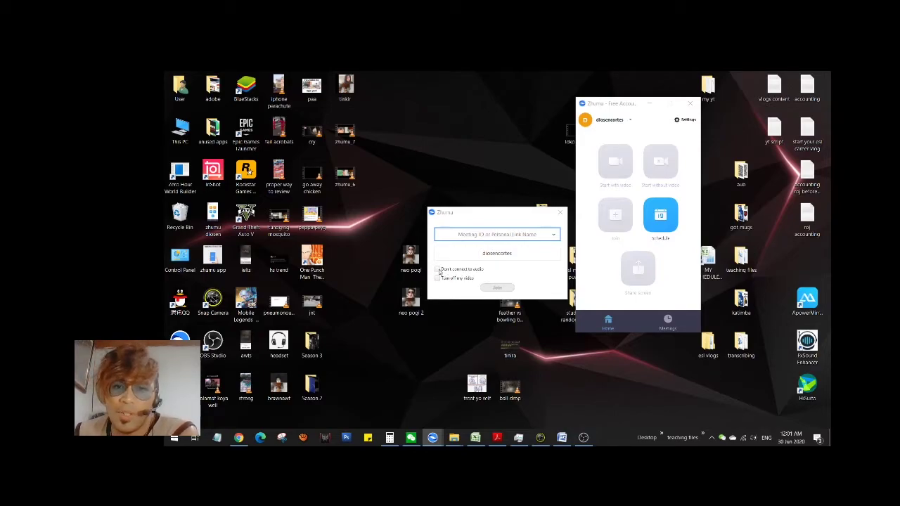
left_click(438, 269)
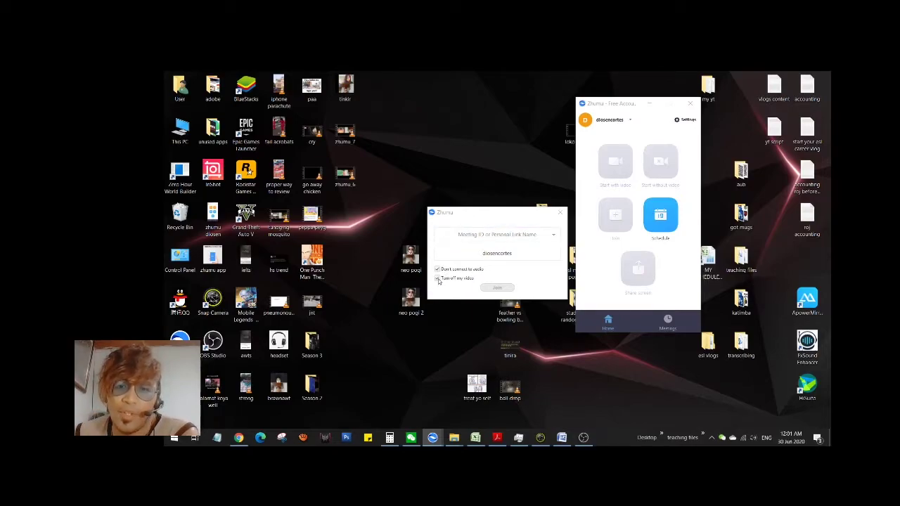
left_click(437, 269)
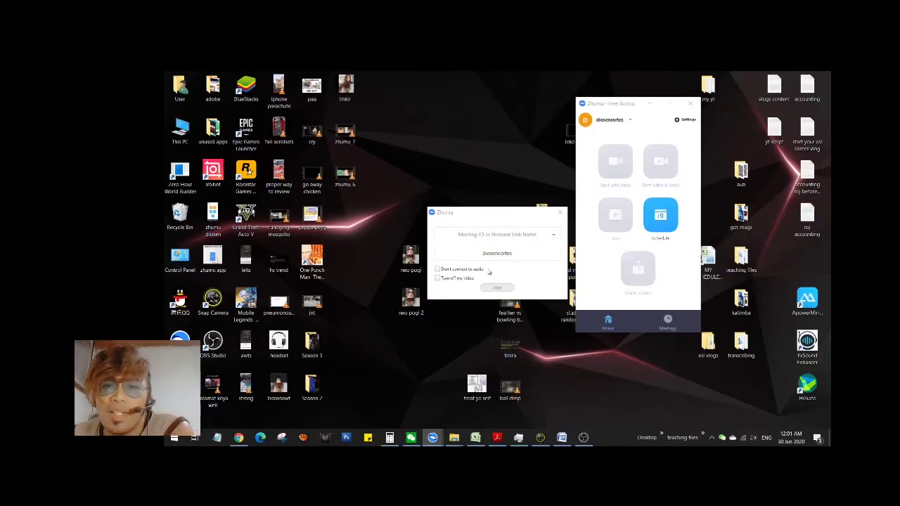
left_click(497, 234)
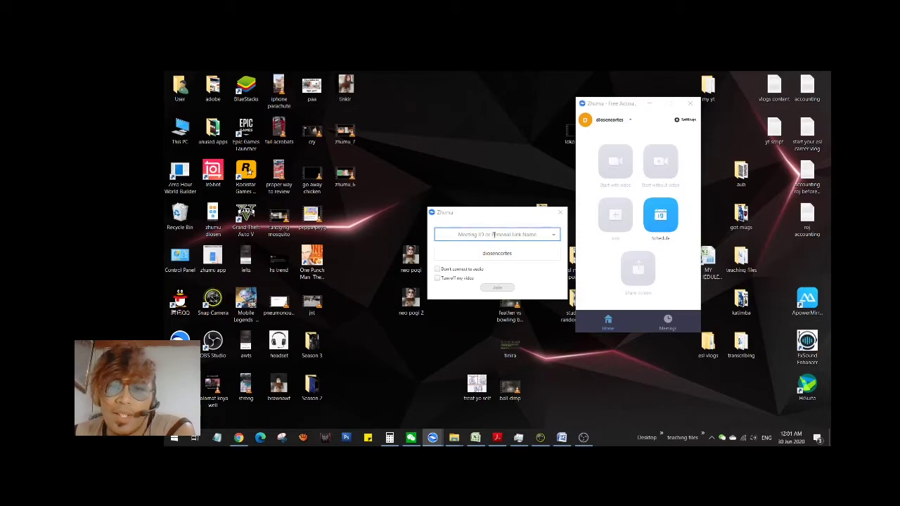
Look through the meeting IDs in the meetings list, close the join form without joining and return to the home view
left_click(667, 321)
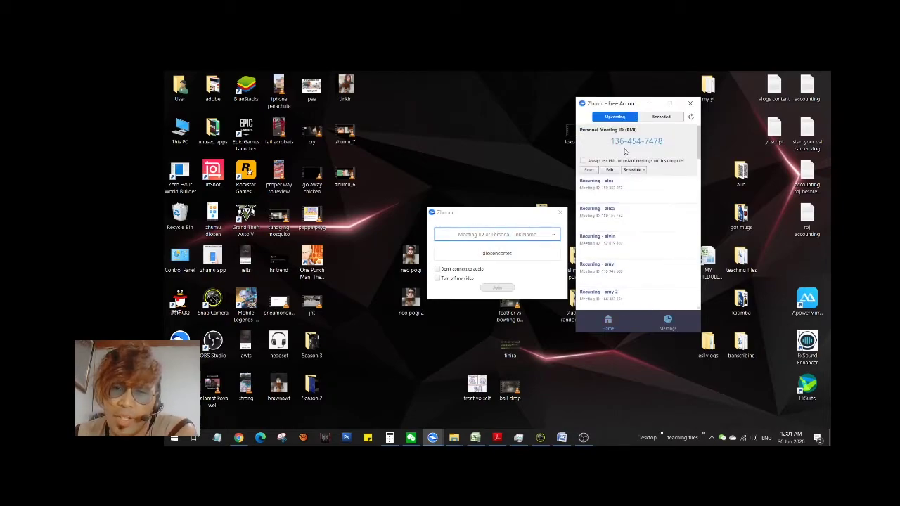
scroll(643, 147, "down", 1)
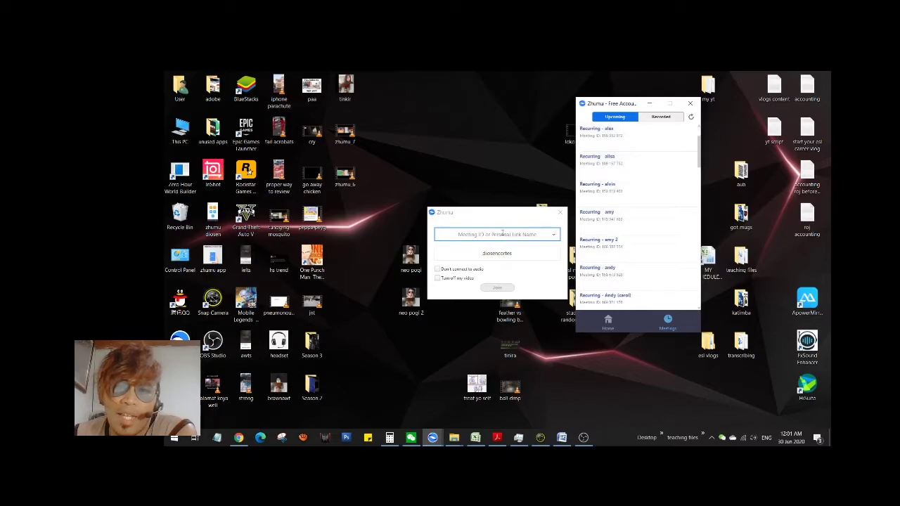
left_click(502, 234)
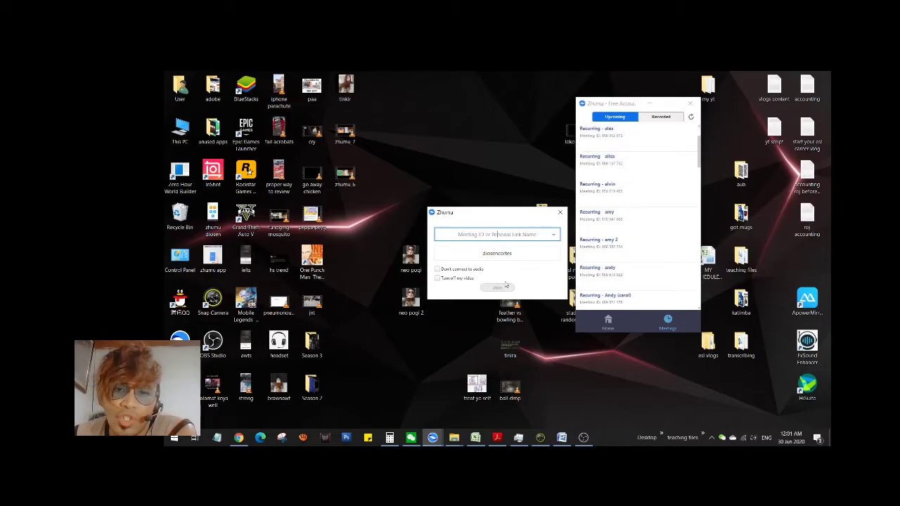
left_click(560, 211)
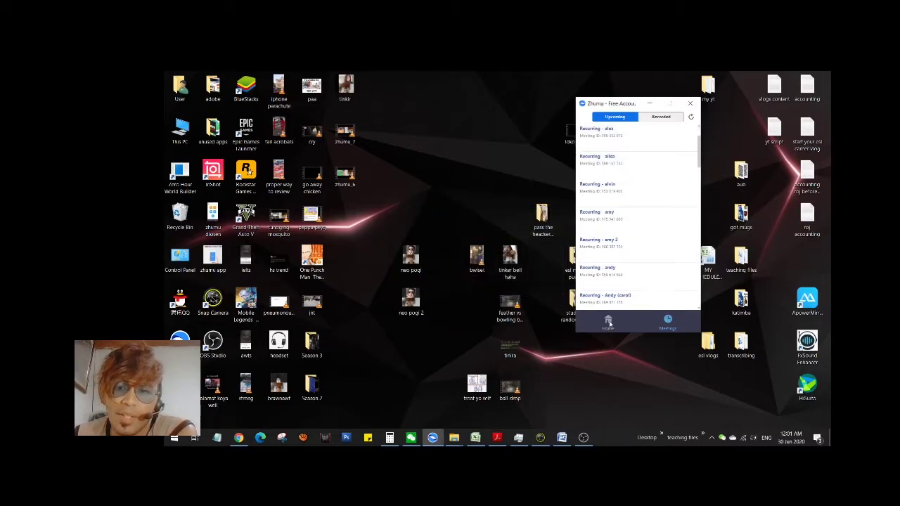
left_click(608, 321)
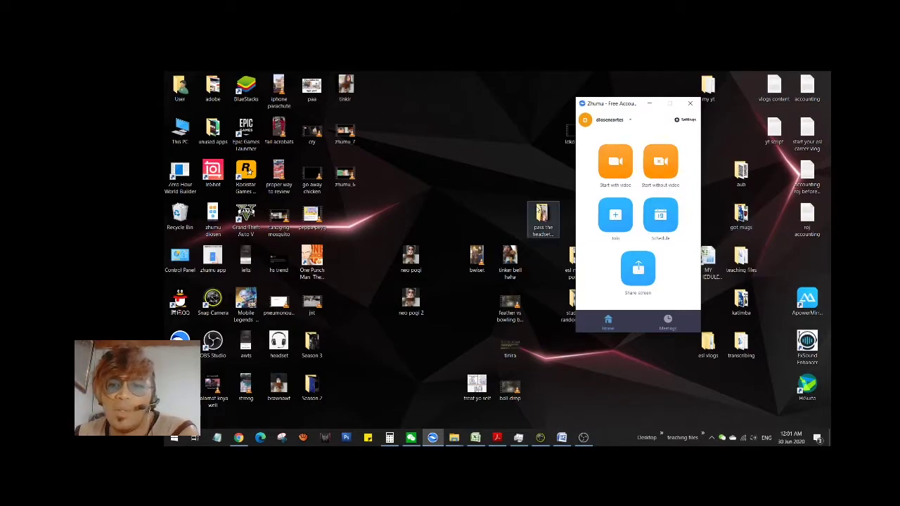
View the meeting join form again, close it and move the Zhumu window aside
left_click(611, 209)
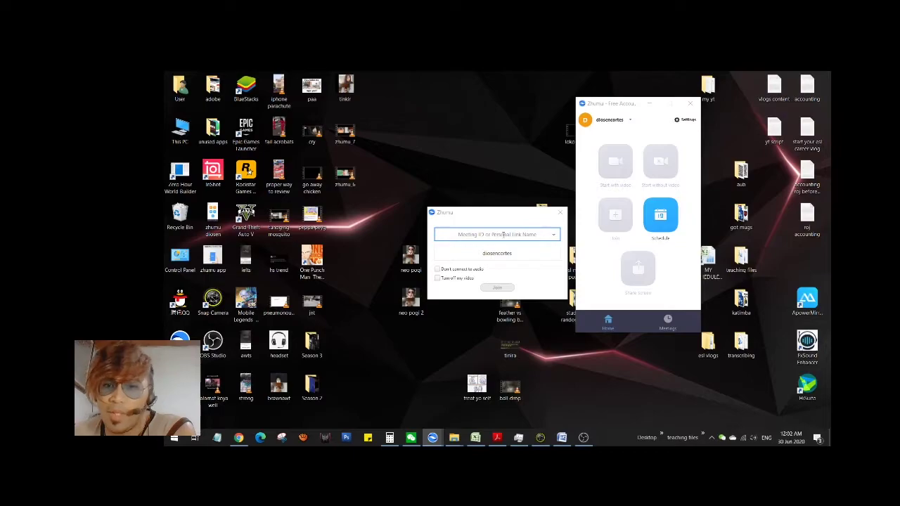
left_click(560, 211)
left_click_drag(626, 106, 642, 107)
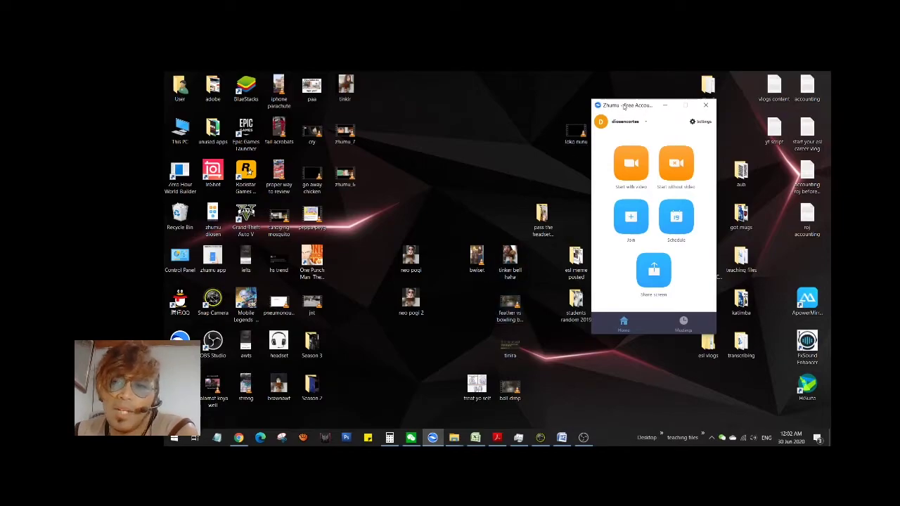
left_click_drag(614, 116, 654, 107)
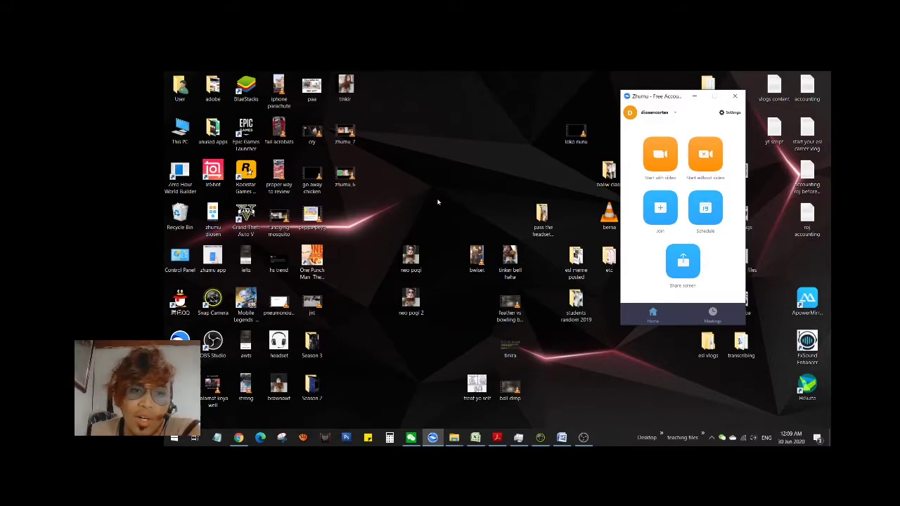
View the desktop pictures of the Zhumu home window and the Zhumu phone app, and close the picture viewer
left_click(212, 259)
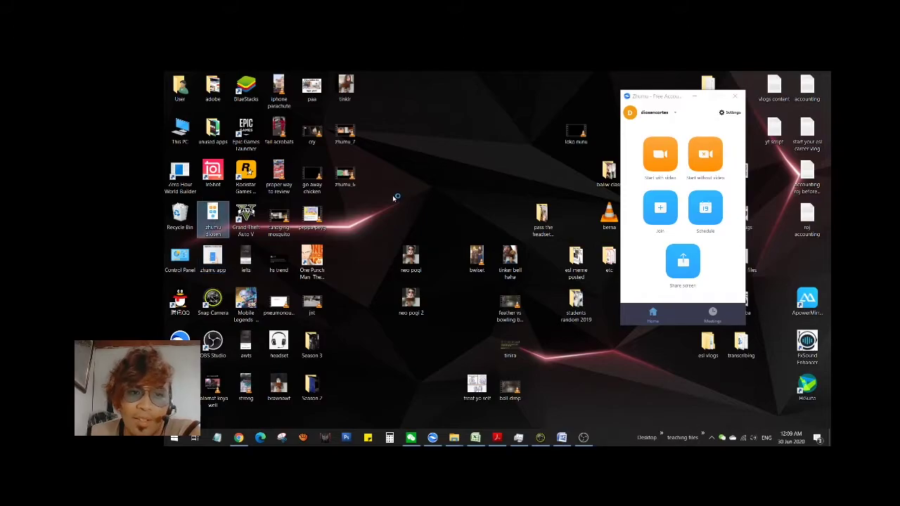
left_click(308, 224)
double_click(307, 223)
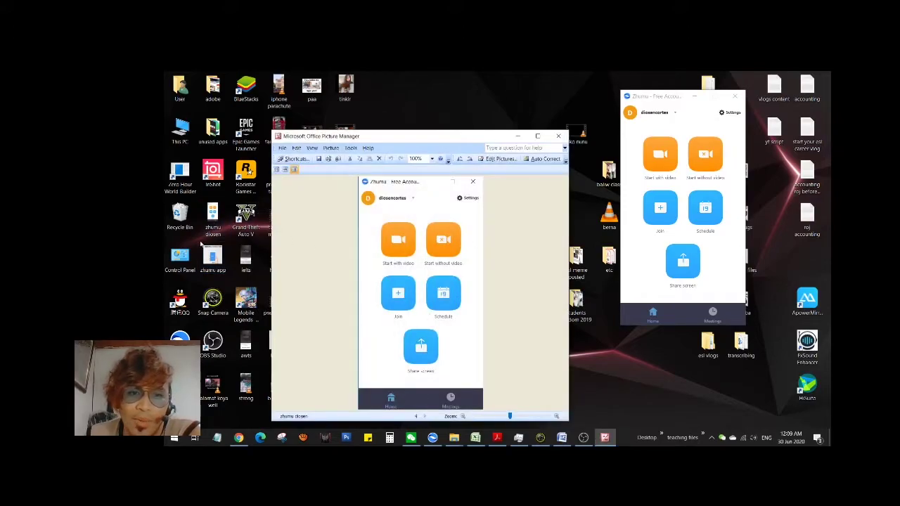
double_click(212, 258)
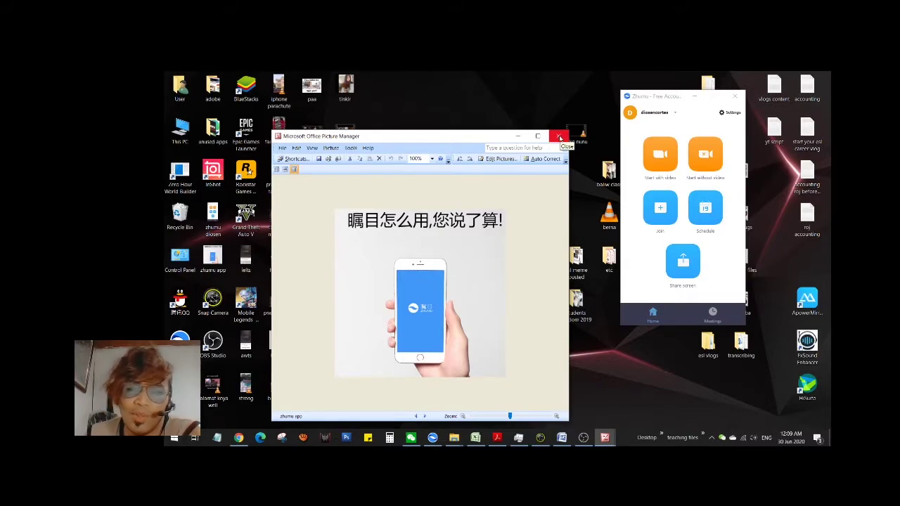
key("Right")
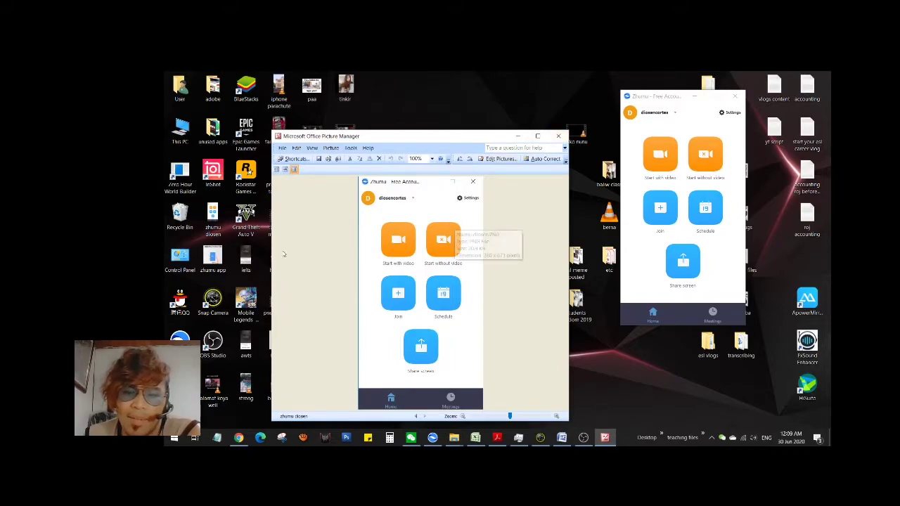
left_click(559, 136)
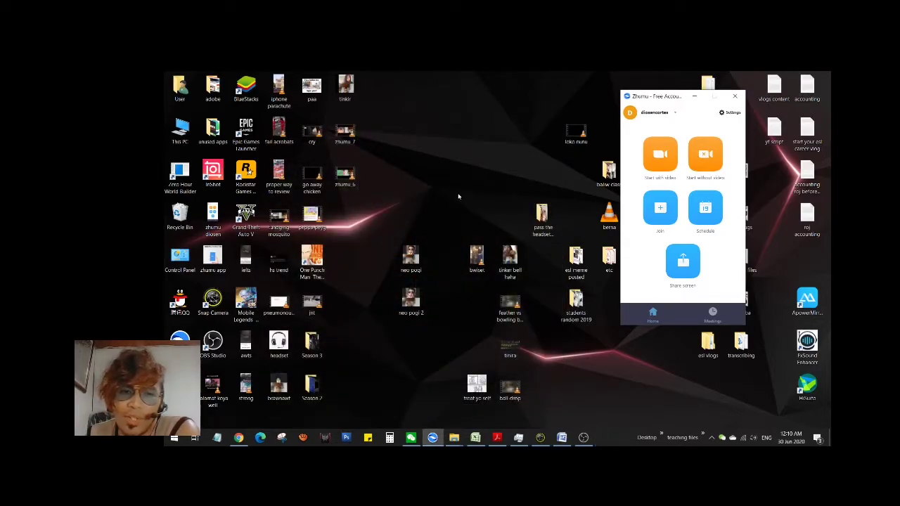
Start scheduling a new meeting, replace its default topic with a custom one and set it as a recurring meeting
left_click(710, 210)
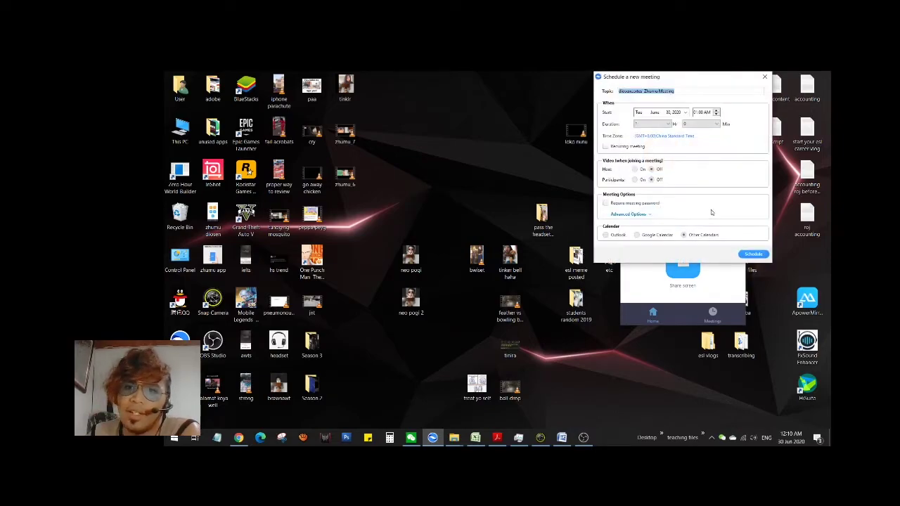
left_click(463, 180)
left_click_drag(464, 179, 395, 181)
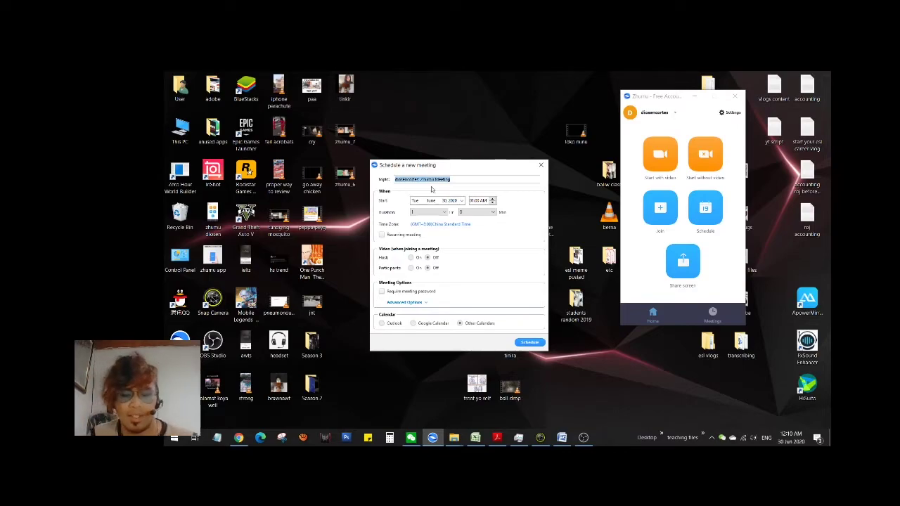
key("BackSpace")
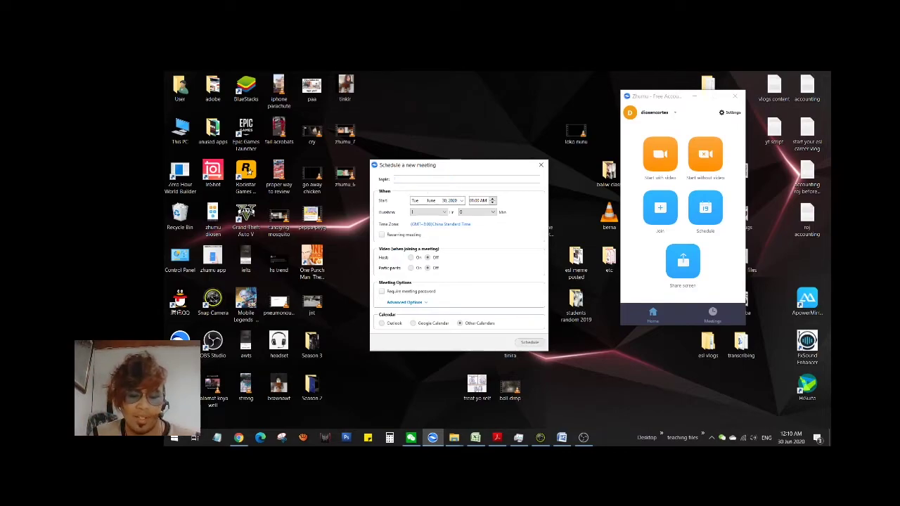
type("Dingoto")
type("ngdong")
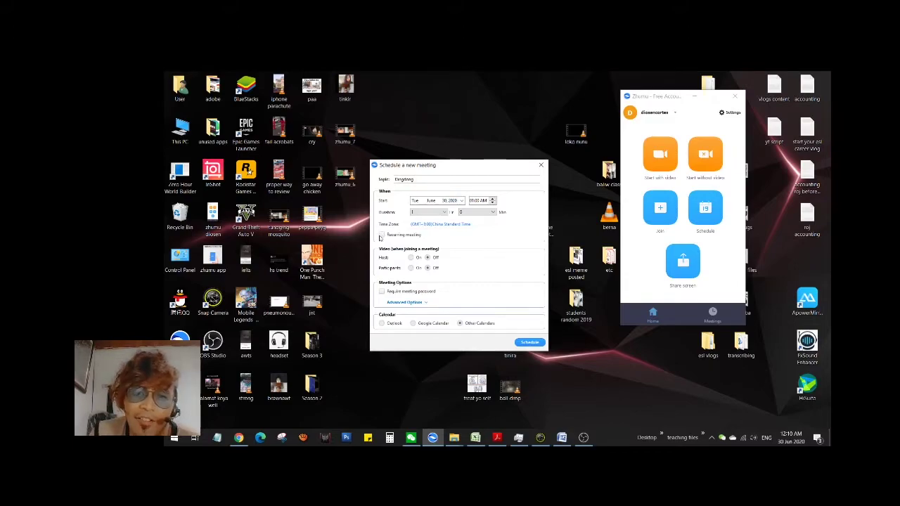
left_click(381, 237)
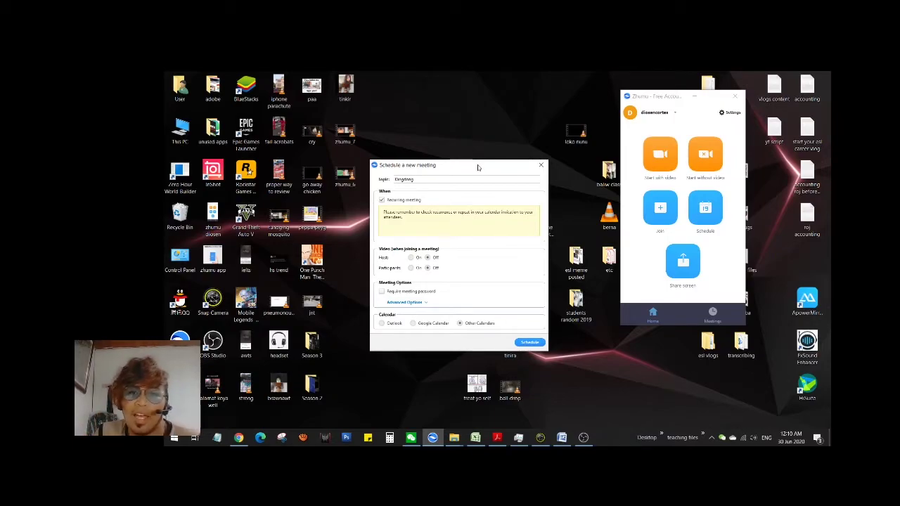
Move the scheduling form aside, look through the upcoming meetings list and return to the home view
left_click_drag(468, 168, 487, 146)
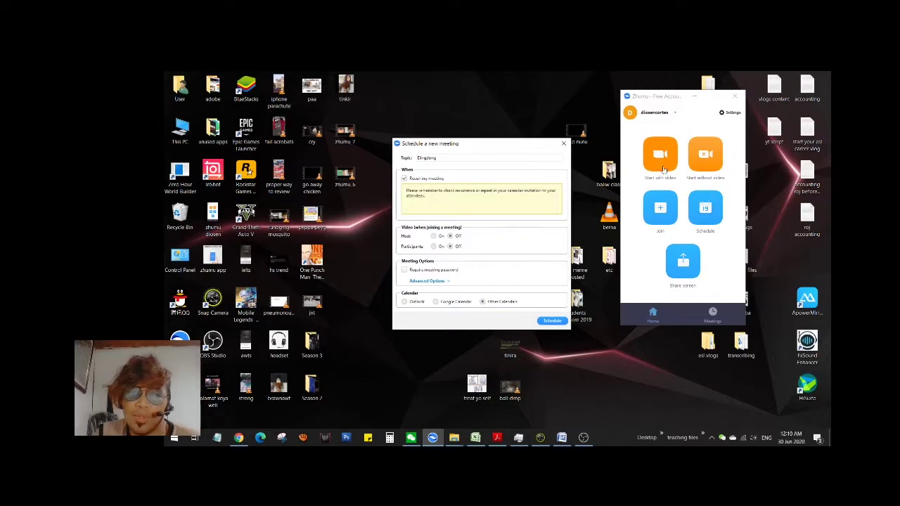
left_click(712, 315)
scroll(668, 152, "up", 2)
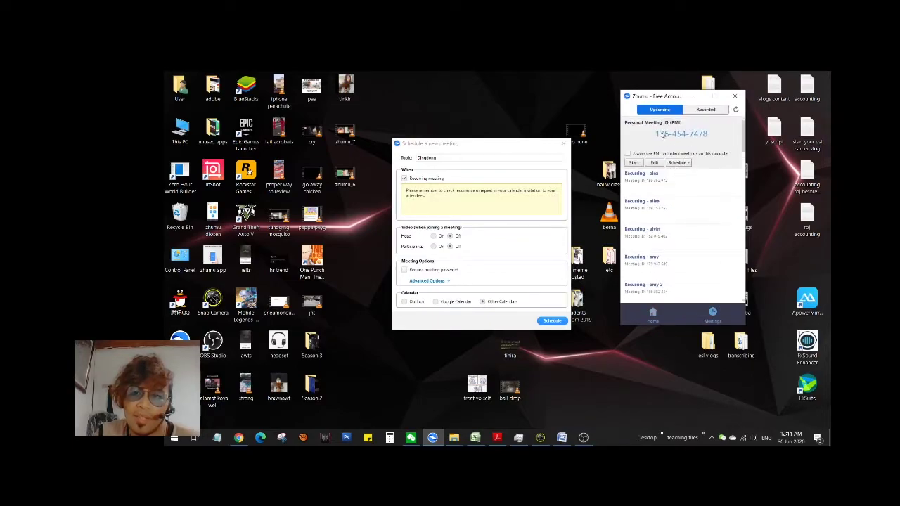
scroll(678, 140, "down", 2)
scroll(679, 148, "up", 2)
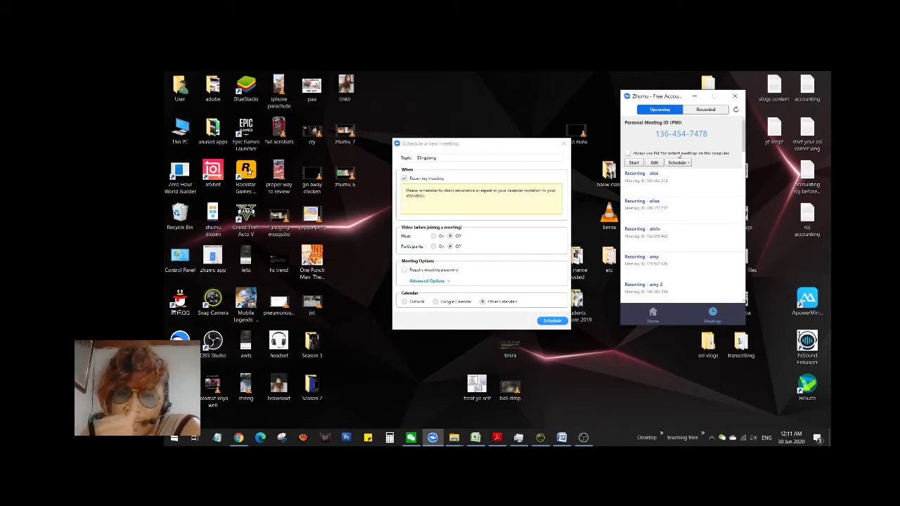
left_click(652, 314)
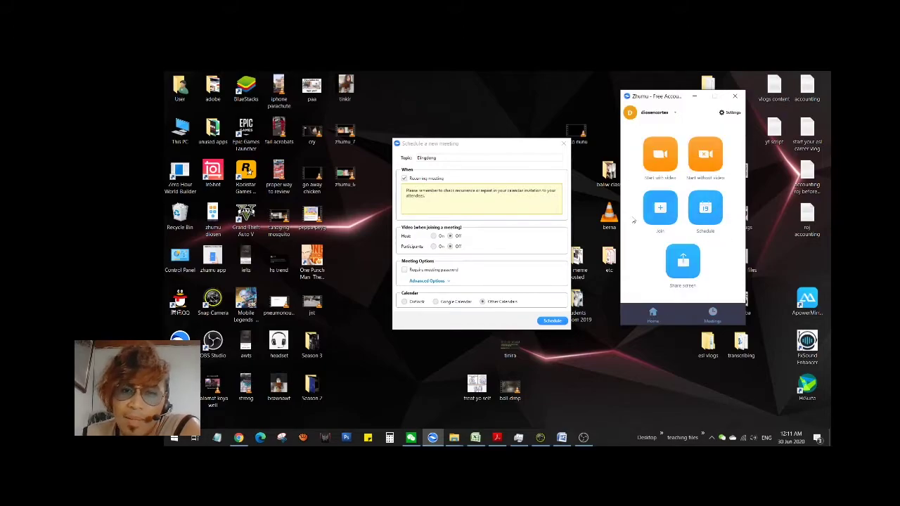
Schedule the recurring meeting with Other Calendars selected and close its invitation without copying it
left_click(441, 157)
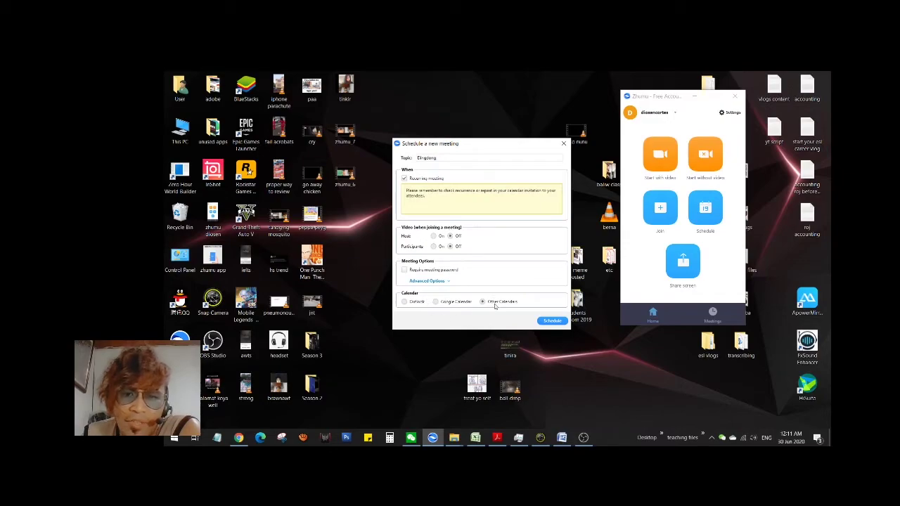
left_click(553, 321)
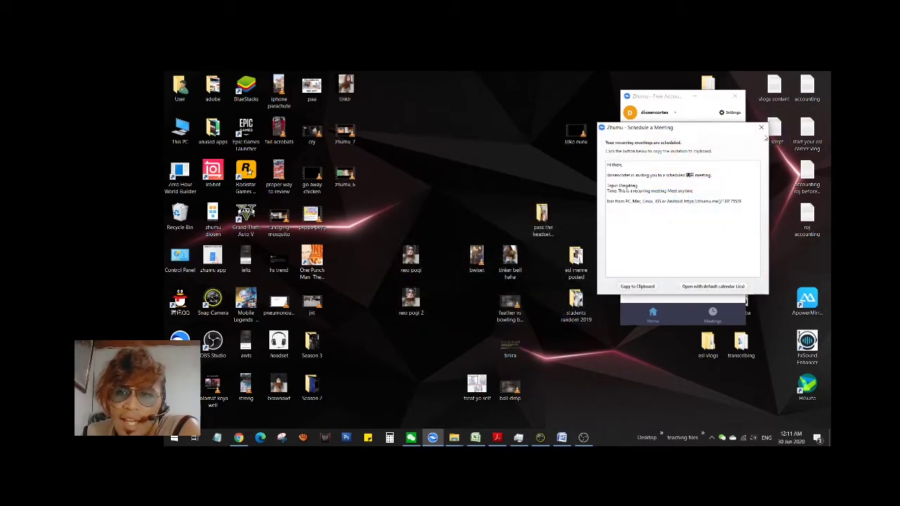
left_click(755, 125)
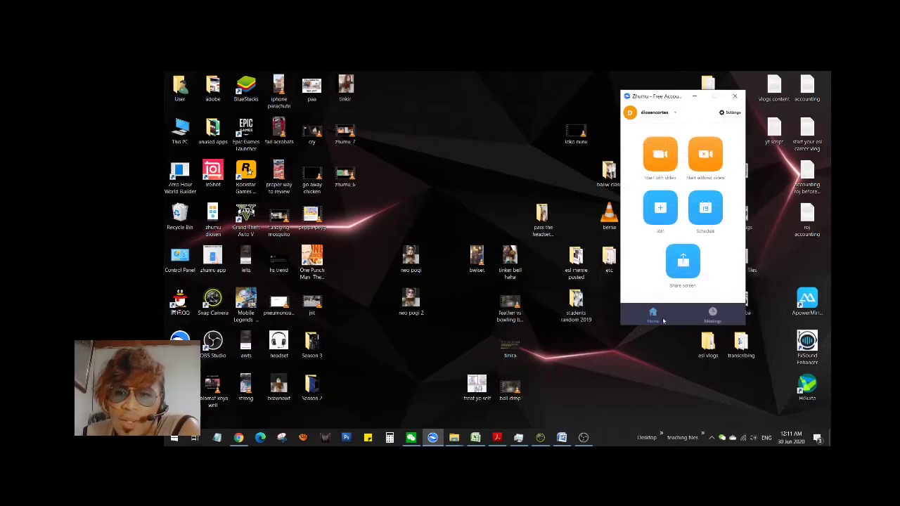
Find the newly scheduled meeting at the end of the upcoming list, and view the join form without joining
left_click(715, 318)
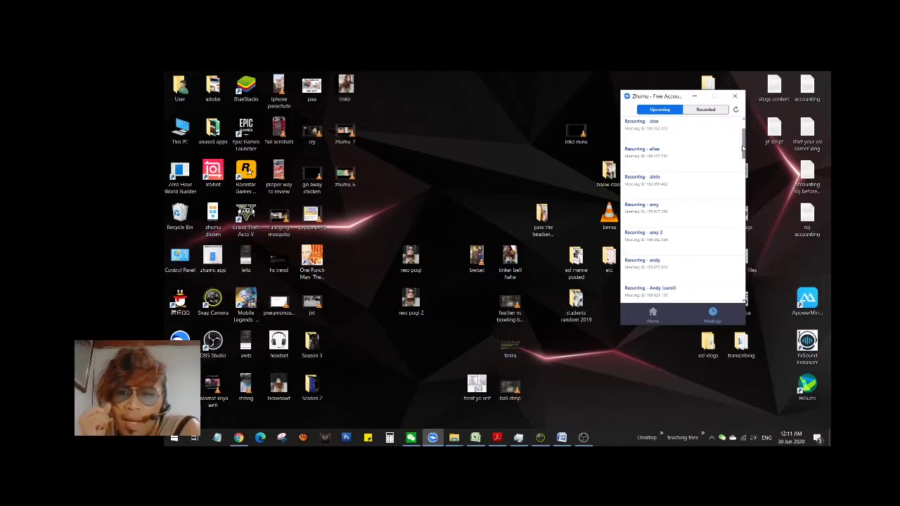
left_click_drag(742, 147, 742, 301)
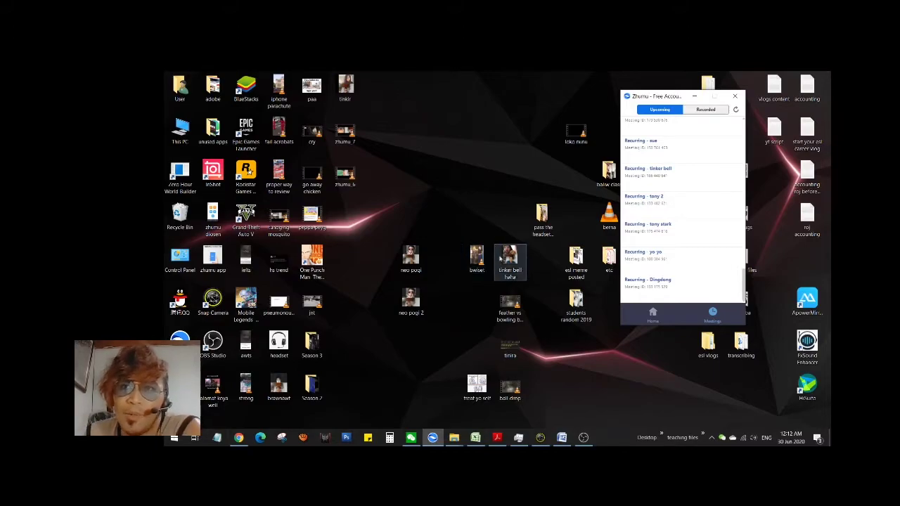
left_click(653, 317)
left_click(661, 208)
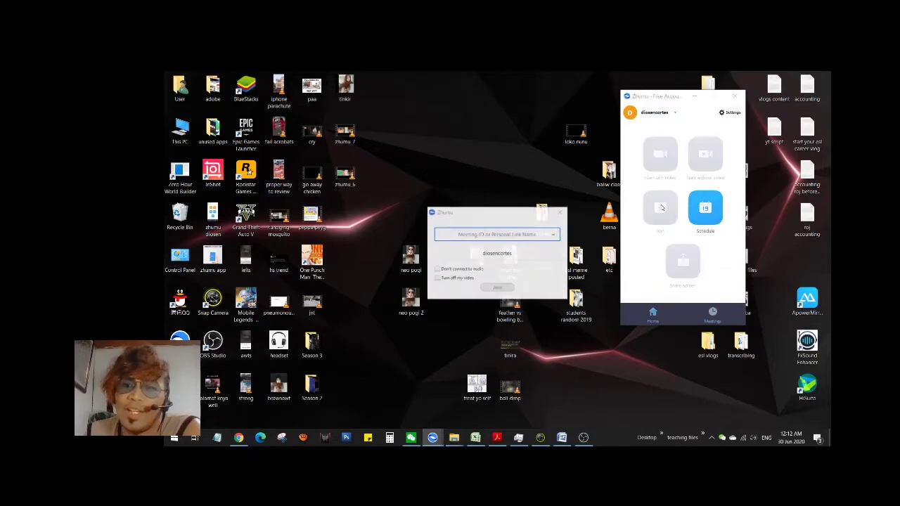
left_click(561, 213)
Start the newly scheduled recurring meeting from the upcoming meetings list and turn on its video
left_click(712, 315)
scroll(717, 240, "down", 3)
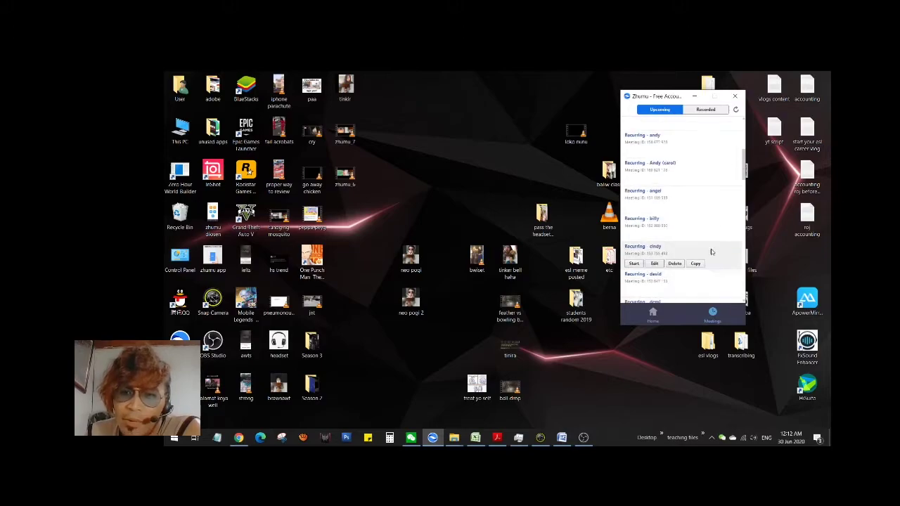
scroll(717, 239, "down", 10)
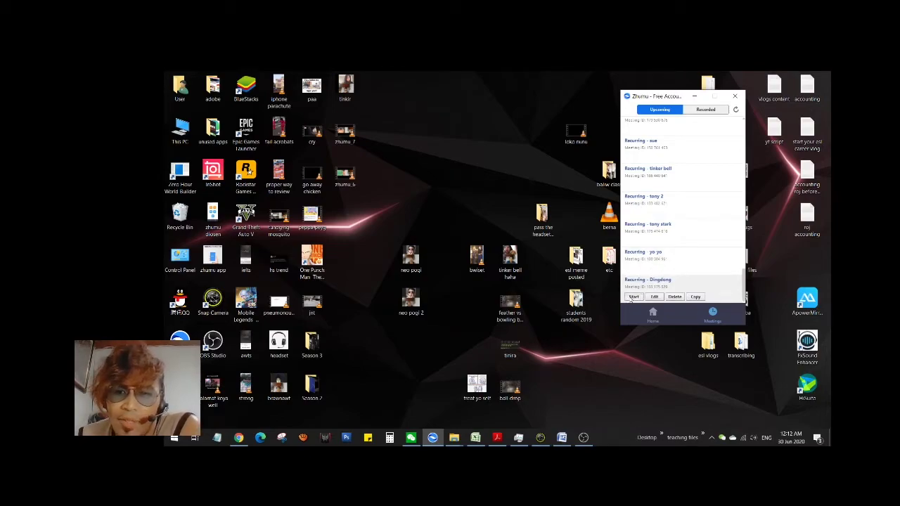
left_click(634, 297)
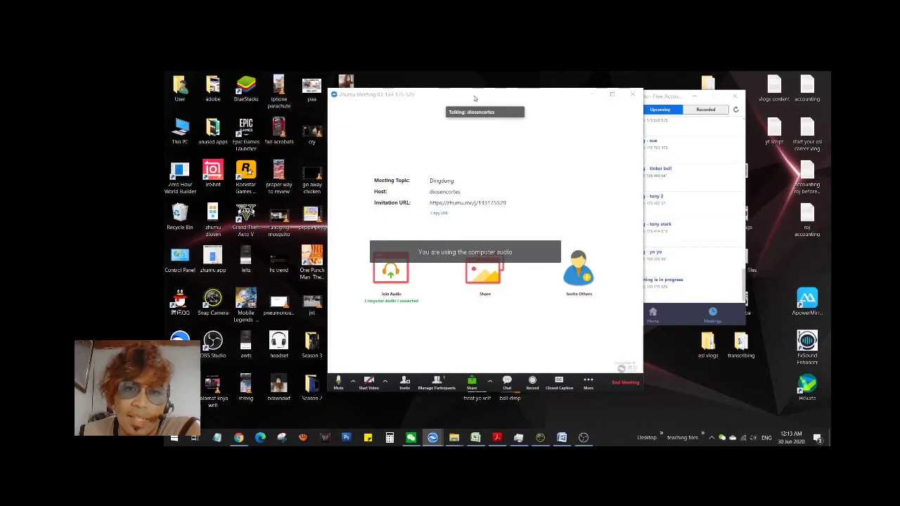
left_click_drag(475, 99, 534, 94)
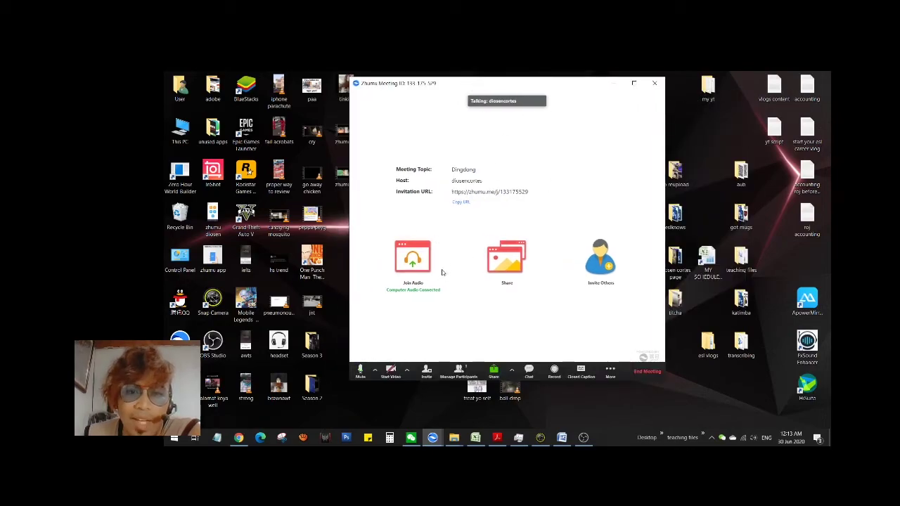
left_click(392, 371)
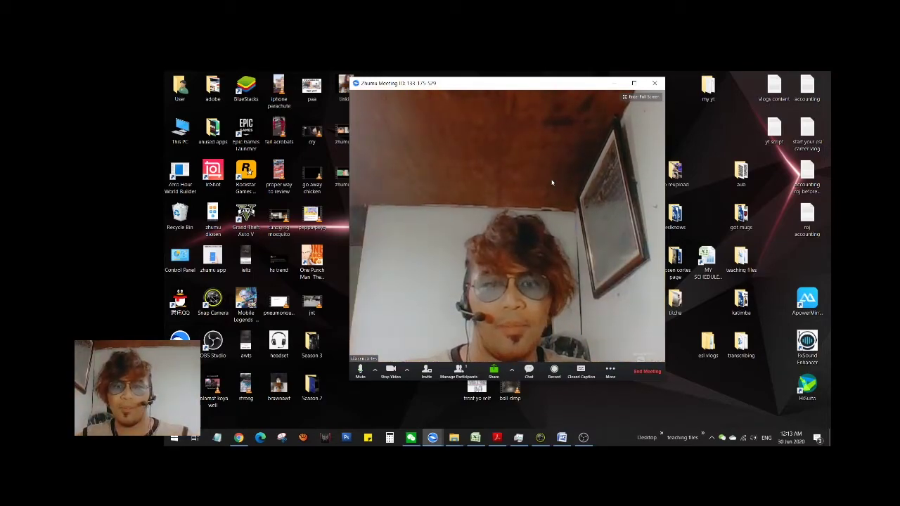
View the meeting's participants list and hide it, and open the group chat beside the video
mouse_move(551, 183)
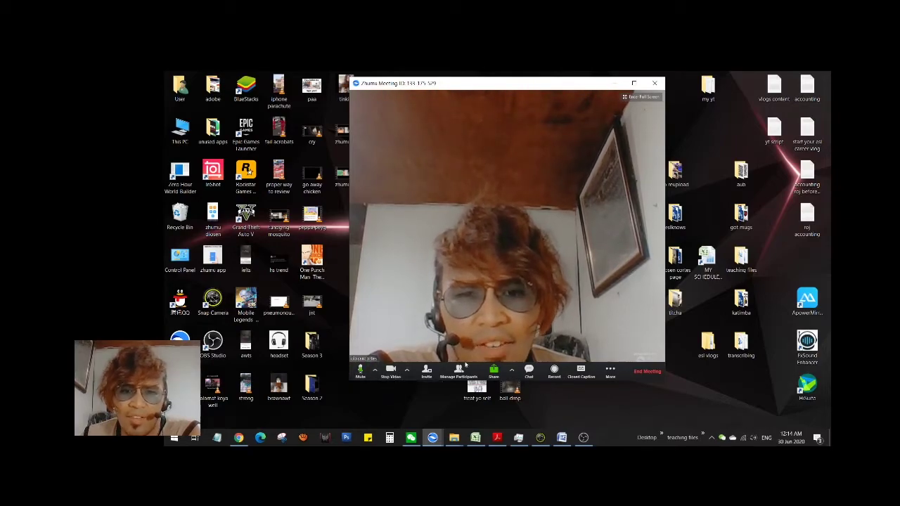
left_click(460, 371)
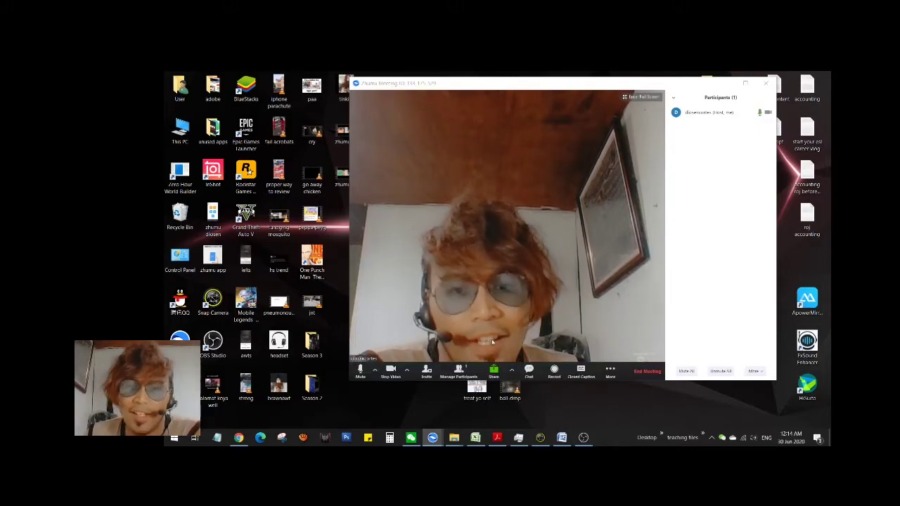
left_click(458, 371)
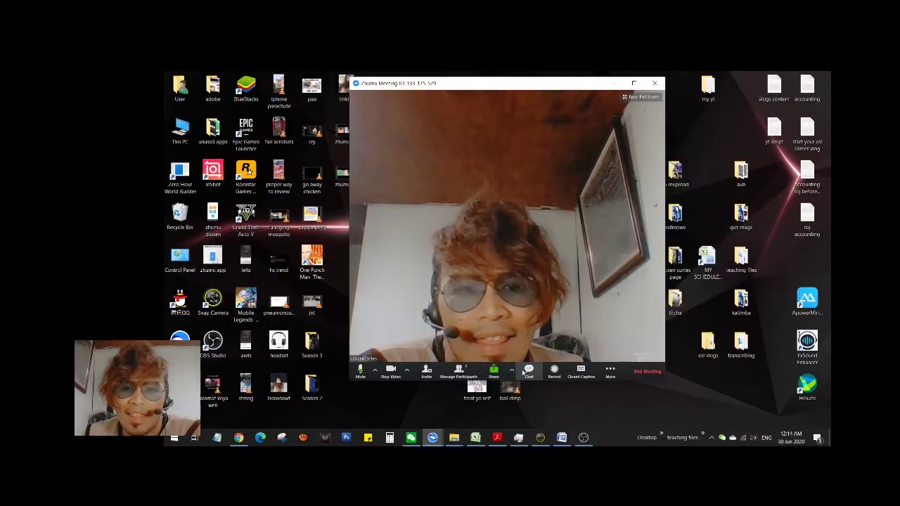
left_click(528, 370)
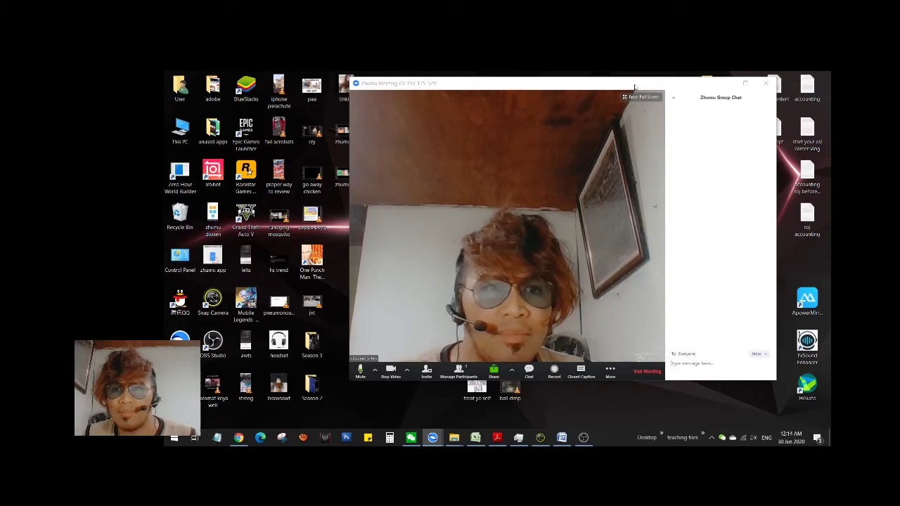
left_click_drag(635, 88, 658, 87)
Switch to Chrome, open the bookmarked English to Chinese translation search in a new tab and place it beside the meeting
left_click(239, 438)
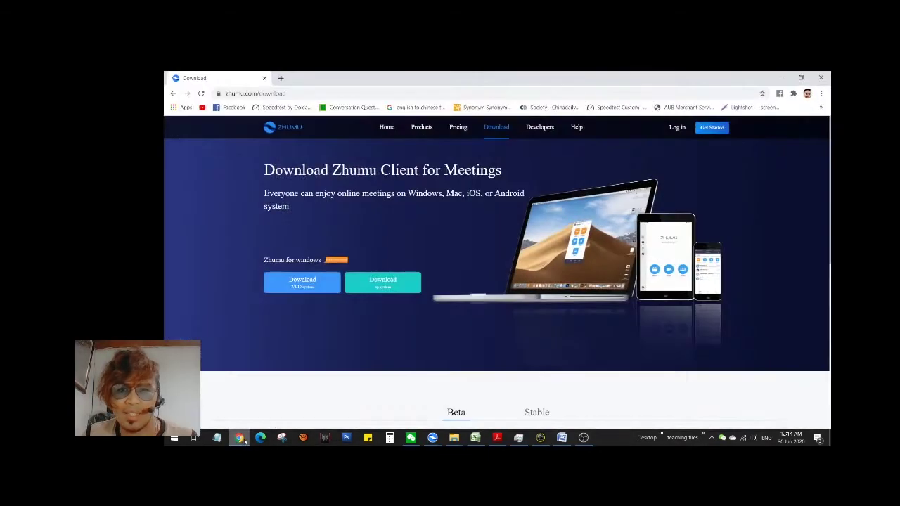
left_click(281, 78)
left_click(419, 107)
left_click(800, 77)
left_click(555, 92)
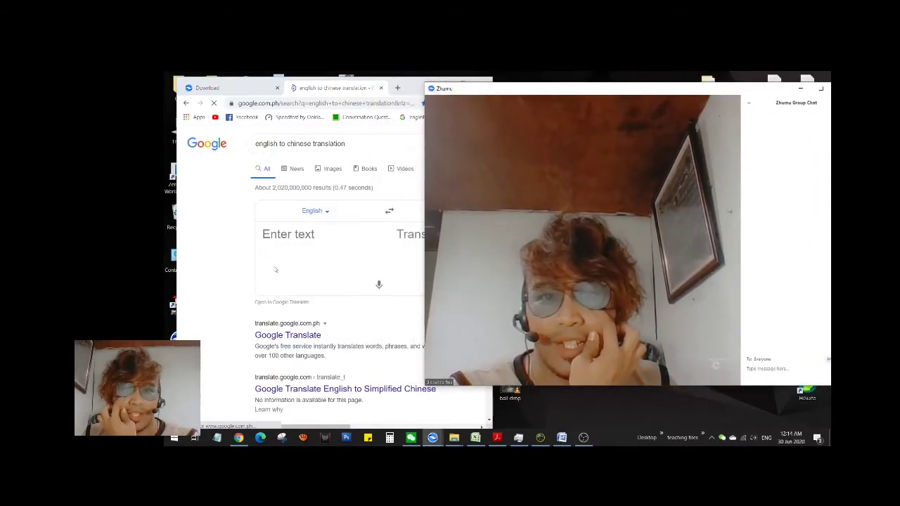
Translate "how are you?" into Chinese and send the translation 你好吗? to everyone in the meeting's group chat
left_click(288, 250)
type("how are you?")
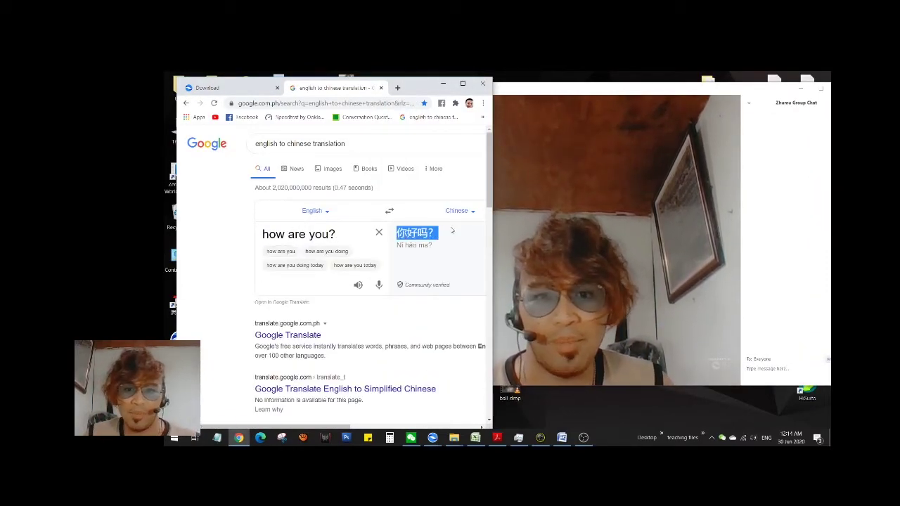
key("ctrl+c")
left_click(770, 368)
key("ctrl+v")
key("Return")
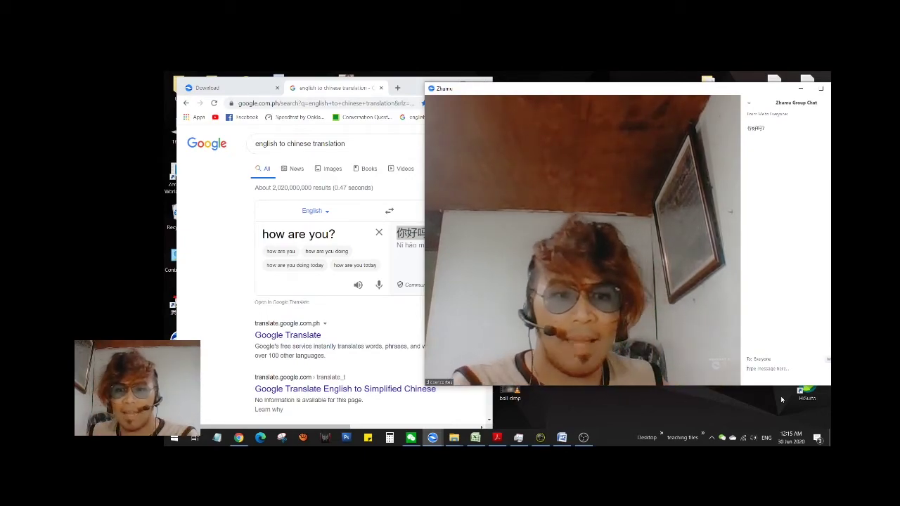
Minimise the browser and arrange the Junior Comprehension 1 PDF from Adobe Acrobat Reader beside the meeting window
mouse_move(679, 286)
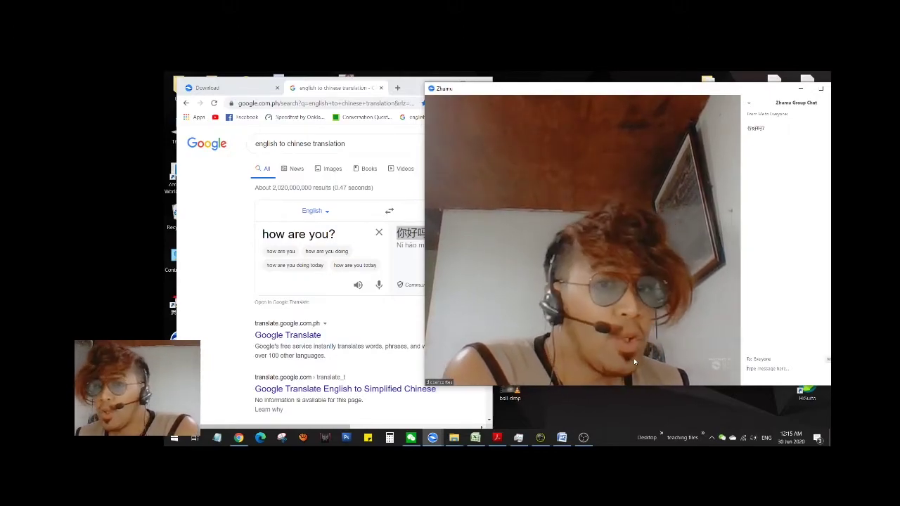
mouse_move(627, 381)
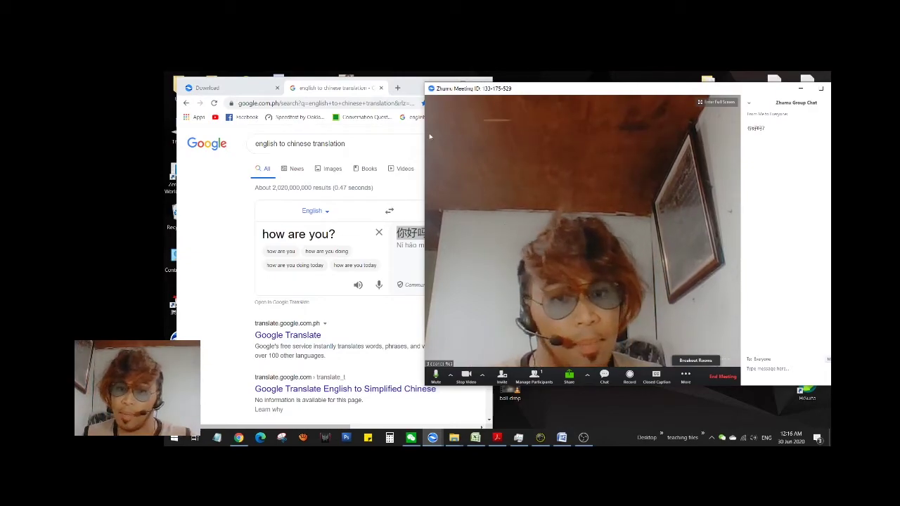
left_click(419, 111)
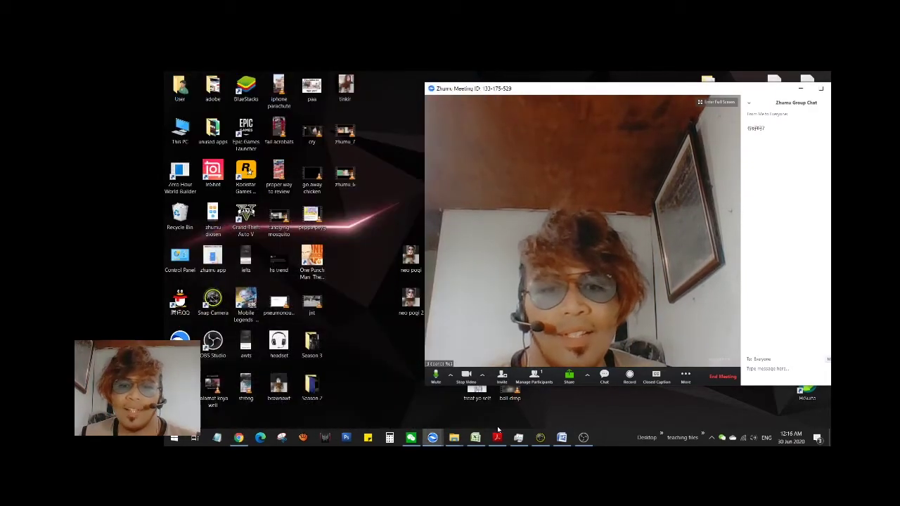
left_click(497, 436)
left_click_drag(738, 90, 365, 95)
left_click_drag(555, 92, 617, 92)
left_click_drag(380, 95, 405, 95)
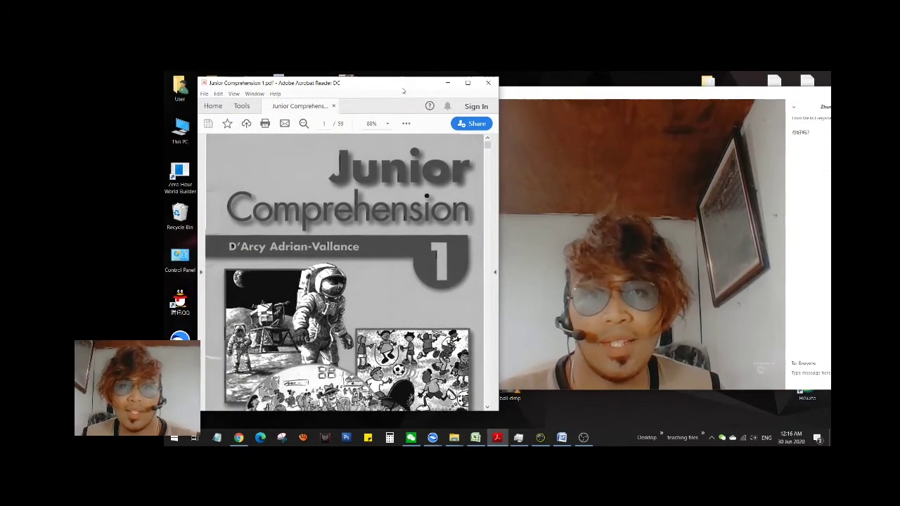
Share the entire screen with the meeting and stop that share
left_click(562, 295)
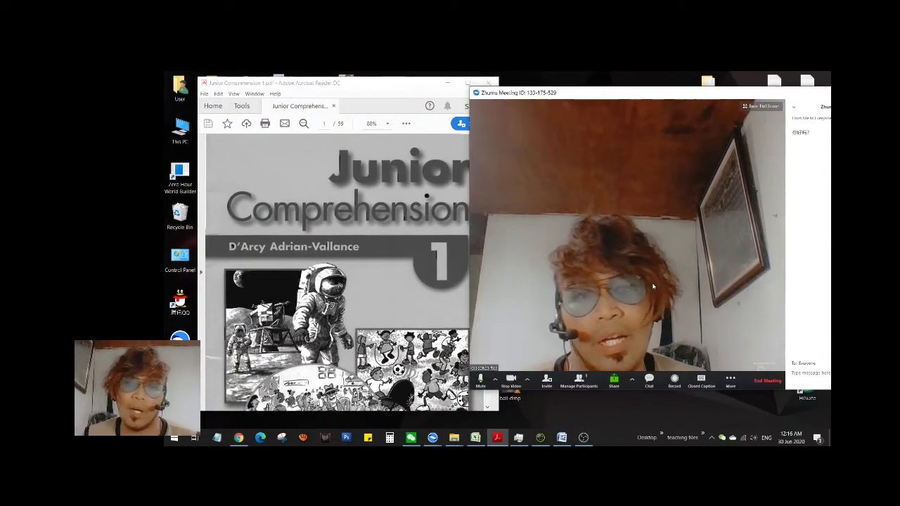
left_click(615, 386)
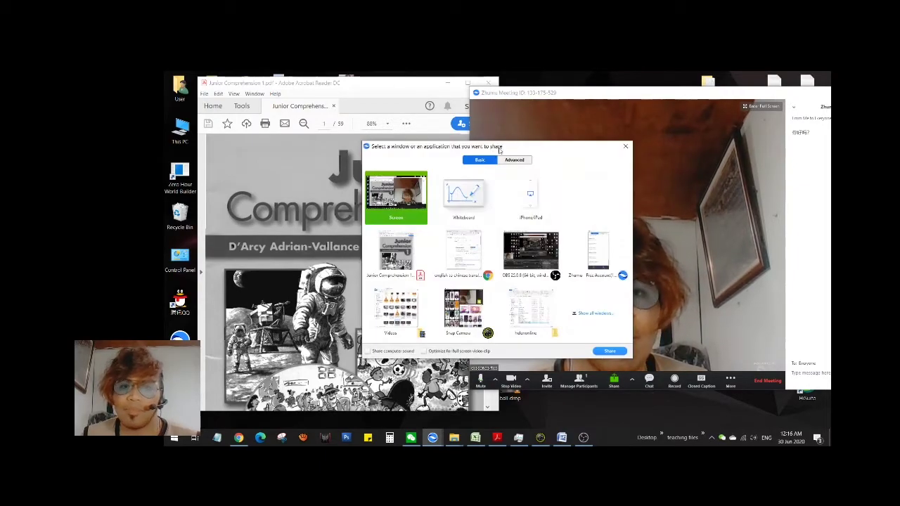
left_click_drag(508, 152, 536, 138)
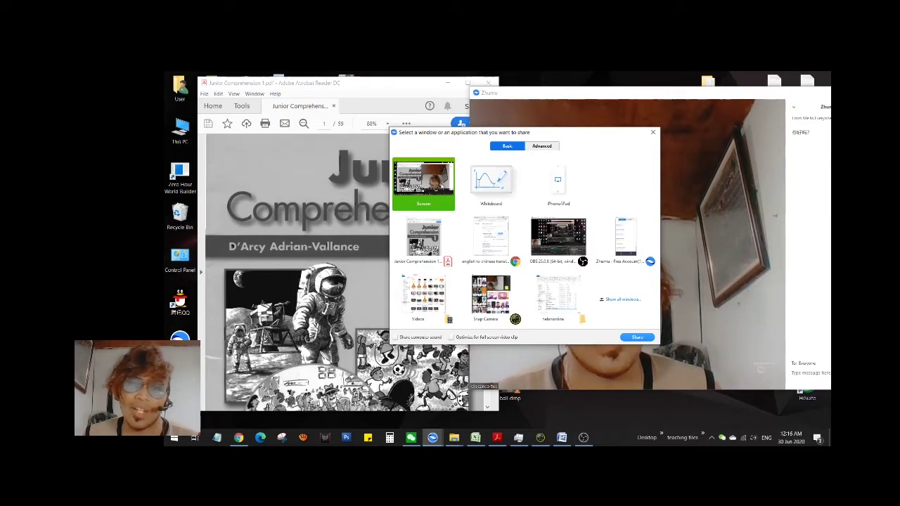
double_click(435, 183)
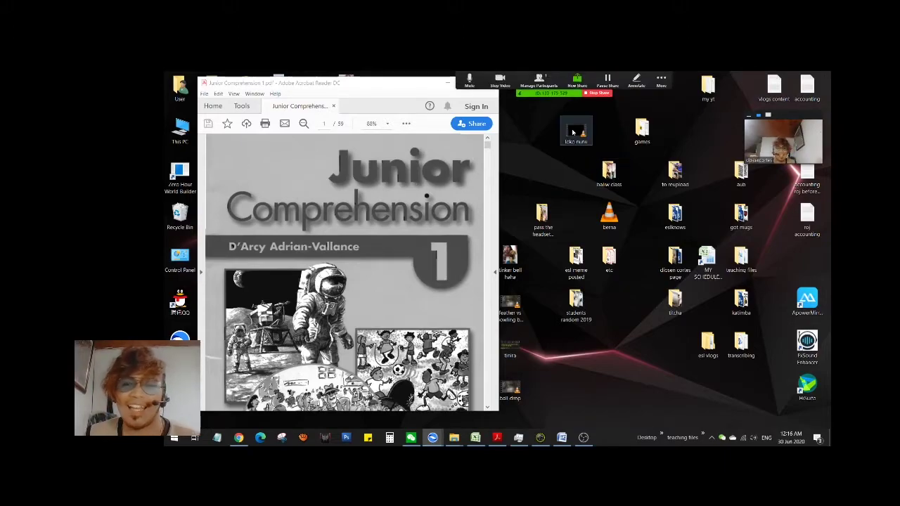
left_click(598, 92)
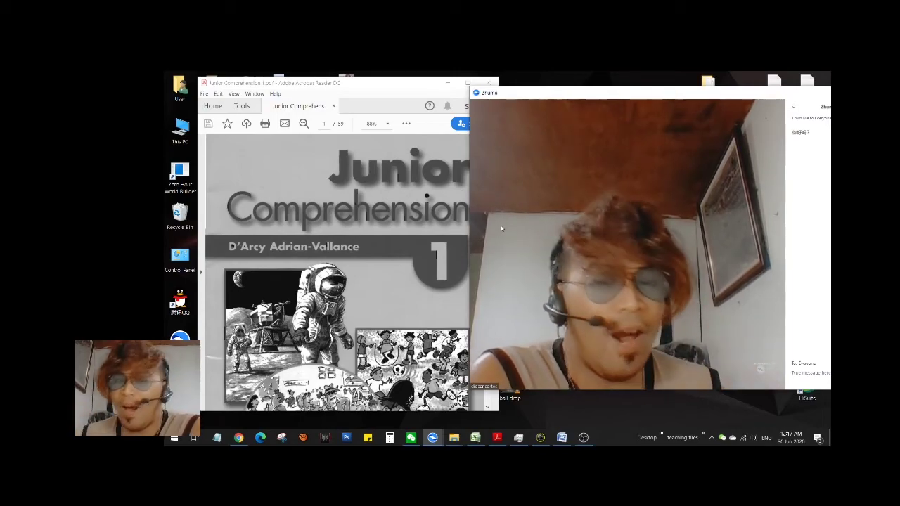
Share only the Junior Comprehension 1 PDF window with the meeting
left_click(614, 382)
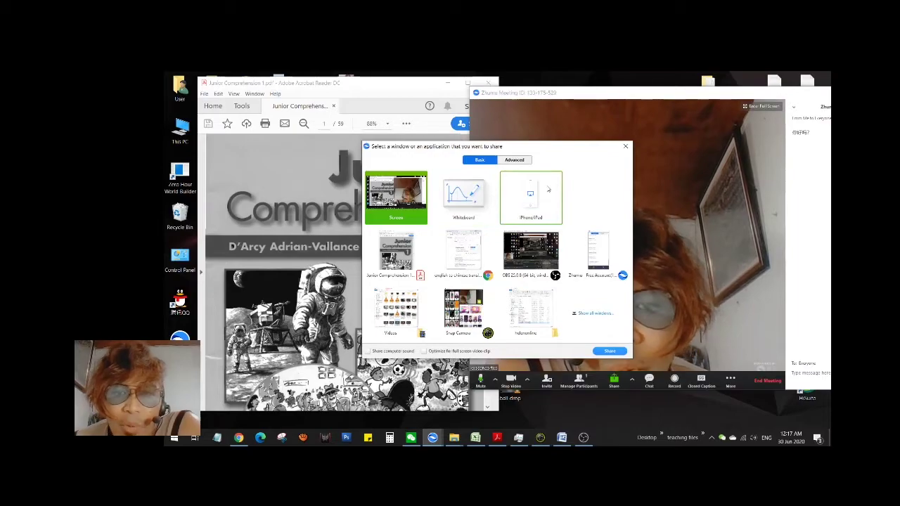
left_click_drag(552, 148, 527, 133)
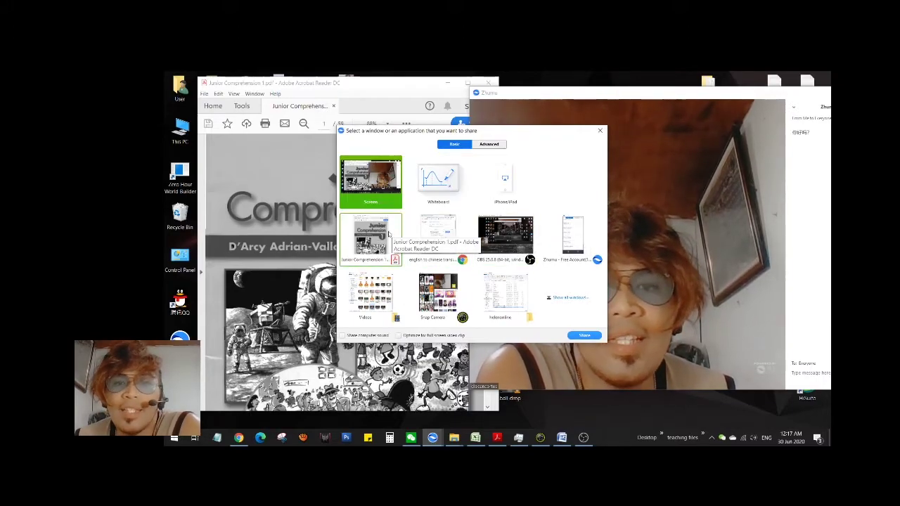
double_click(379, 240)
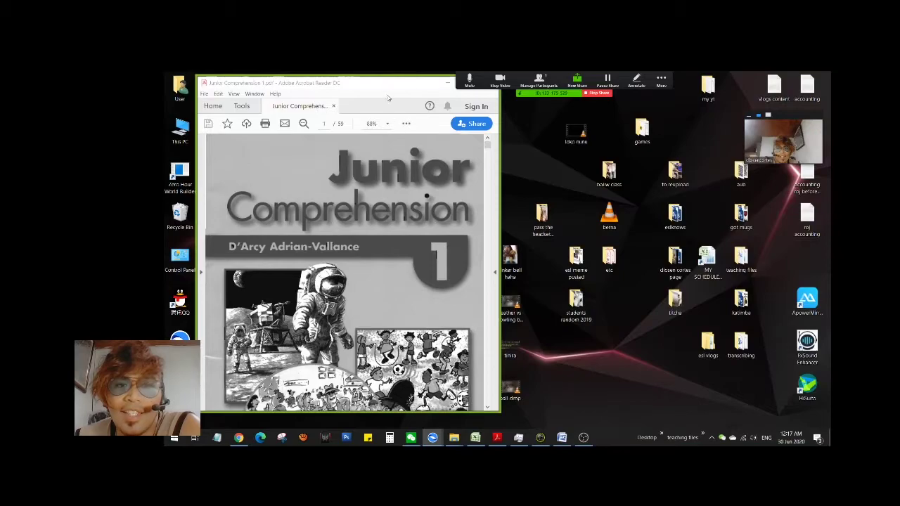
Move the shared PDF window to the opposite side of the desktop and go to Unit 1, Where's your cousin?, on page 3
left_click_drag(388, 97, 674, 110)
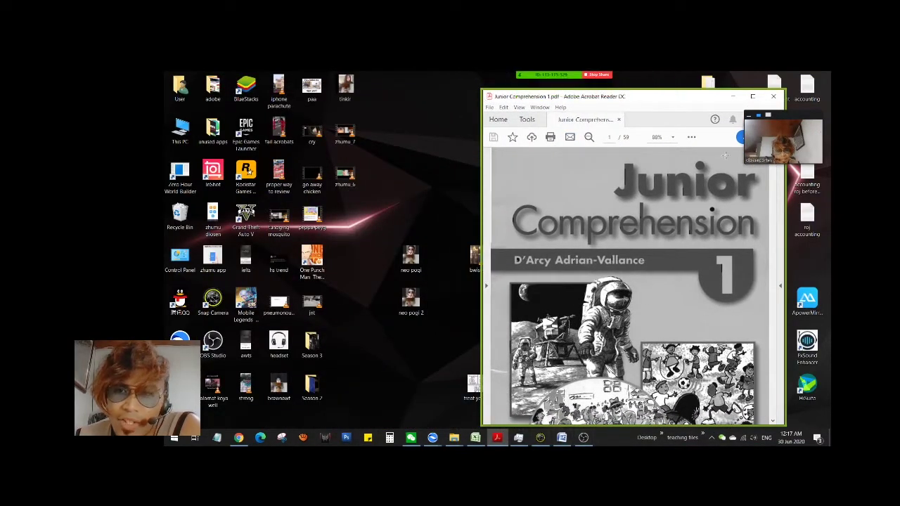
left_click_drag(705, 100, 705, 91)
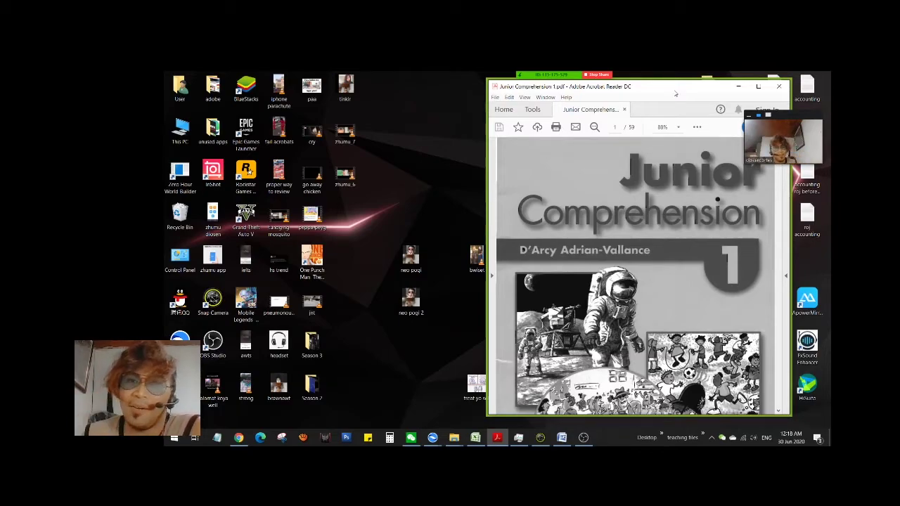
left_click_drag(635, 94, 656, 92)
scroll(686, 169, "down", 15)
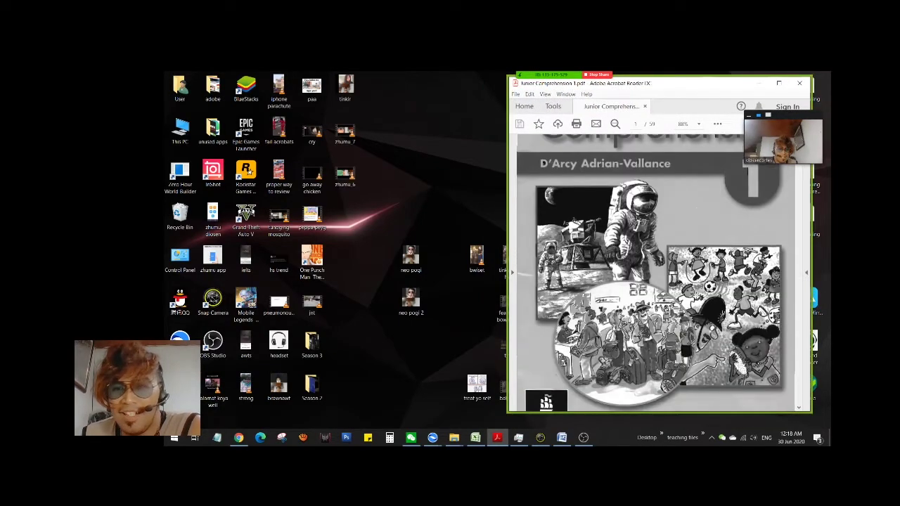
scroll(655, 273, "up", 2)
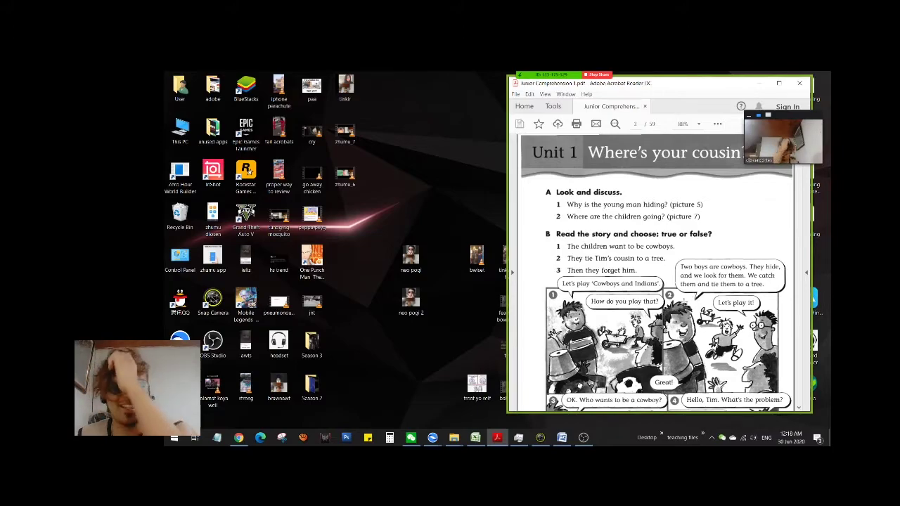
Place the browser beside the shared PDF and enter dummy text in a new tab, closing that tab without searching
left_click(238, 437)
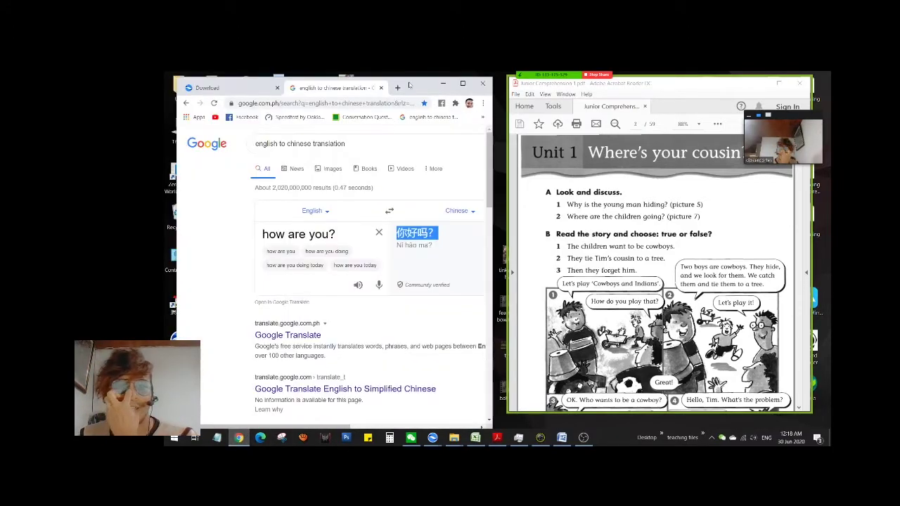
left_click_drag(410, 85, 397, 85)
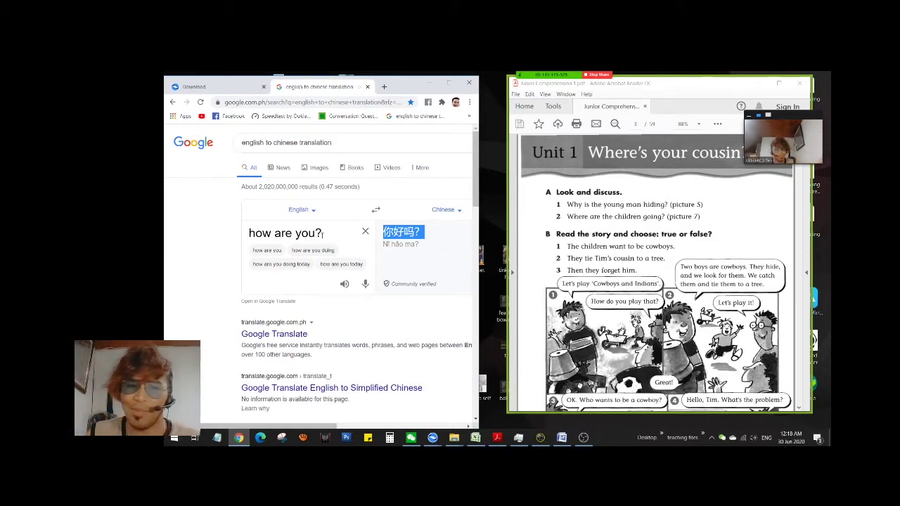
left_click_drag(322, 234, 352, 129)
left_click(383, 88)
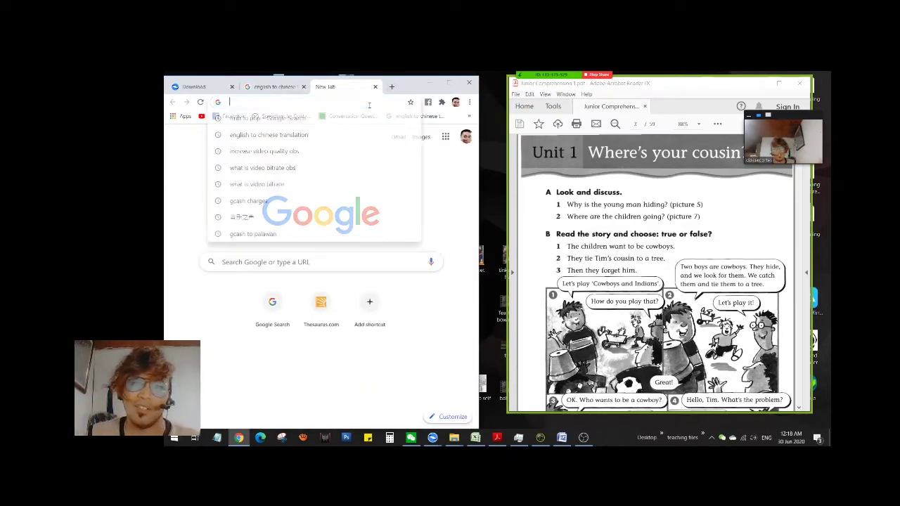
type("kjfkfkfkf")
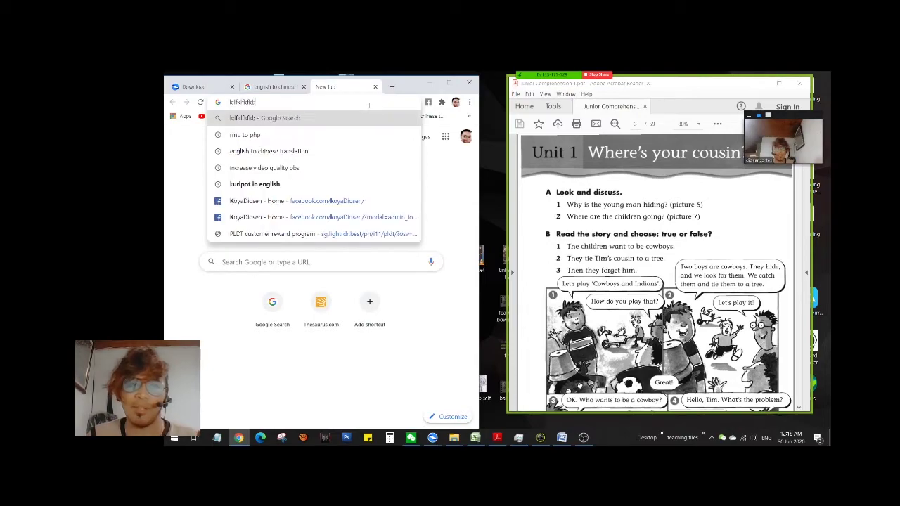
left_click(376, 86)
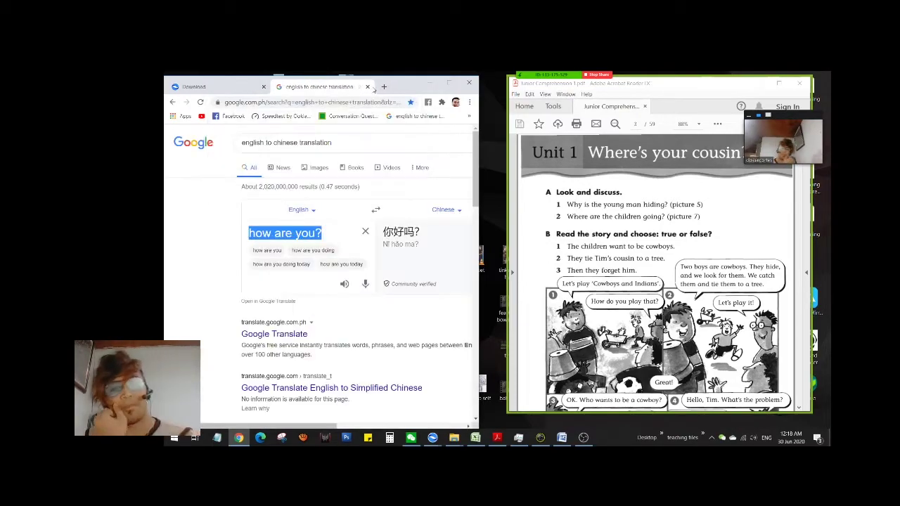
Shift the shared PDF window nearer the middle of the desktop and minimise the browser
left_click_drag(698, 84, 623, 104)
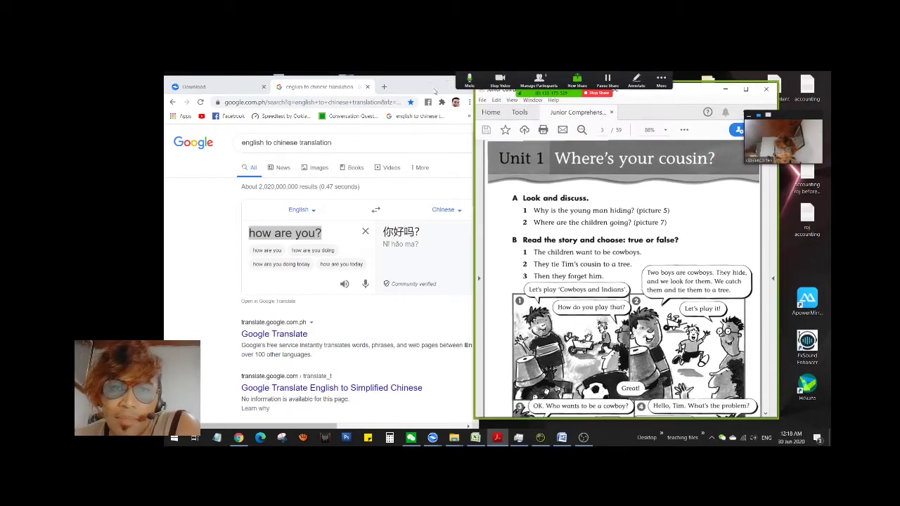
left_click_drag(433, 90, 636, 88)
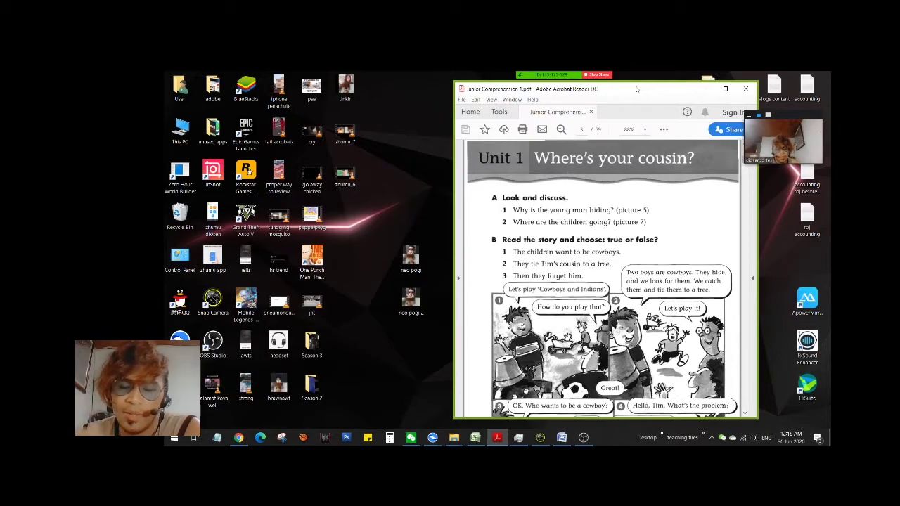
Open the annotation tools for the share and scribble freehand red loops beside the Look and discuss questions
mouse_move(636, 79)
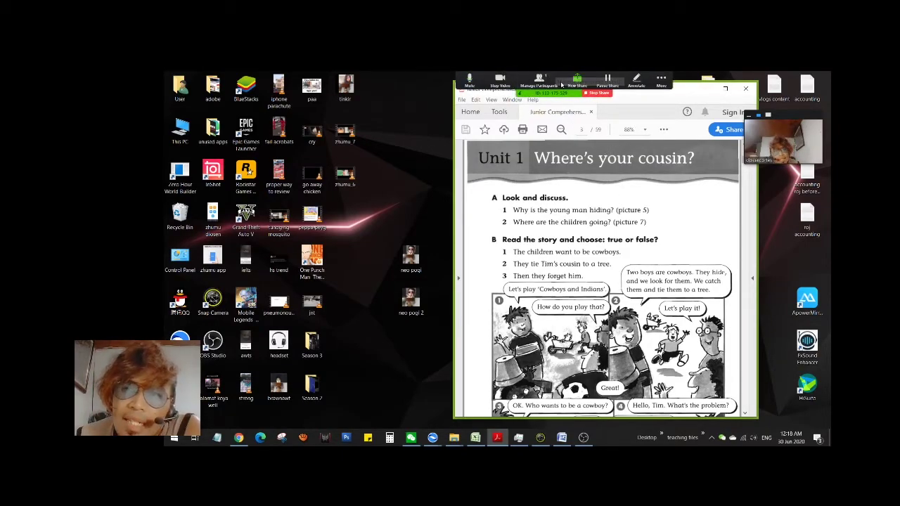
left_click(635, 82)
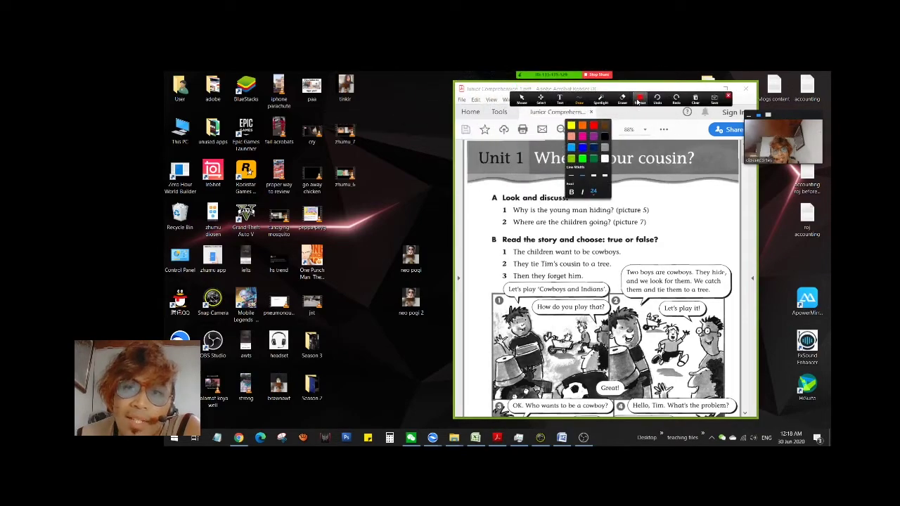
left_click(578, 102)
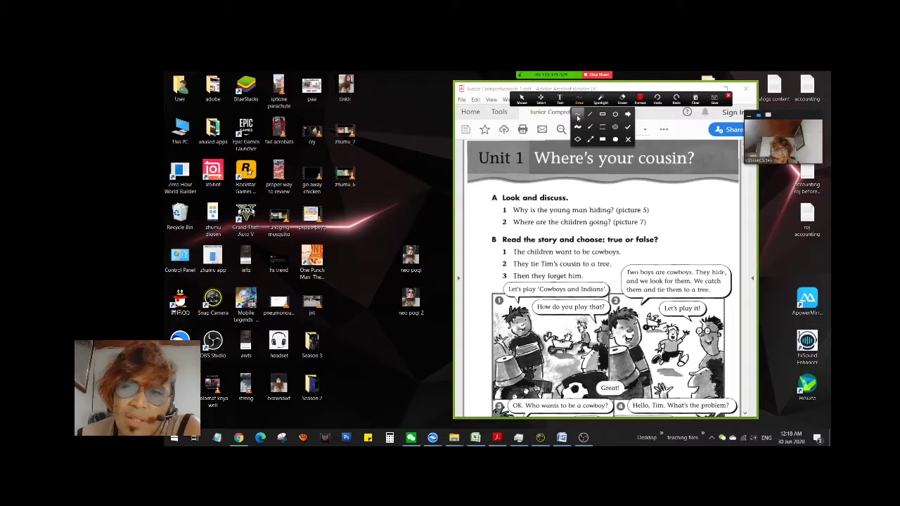
left_click(577, 116)
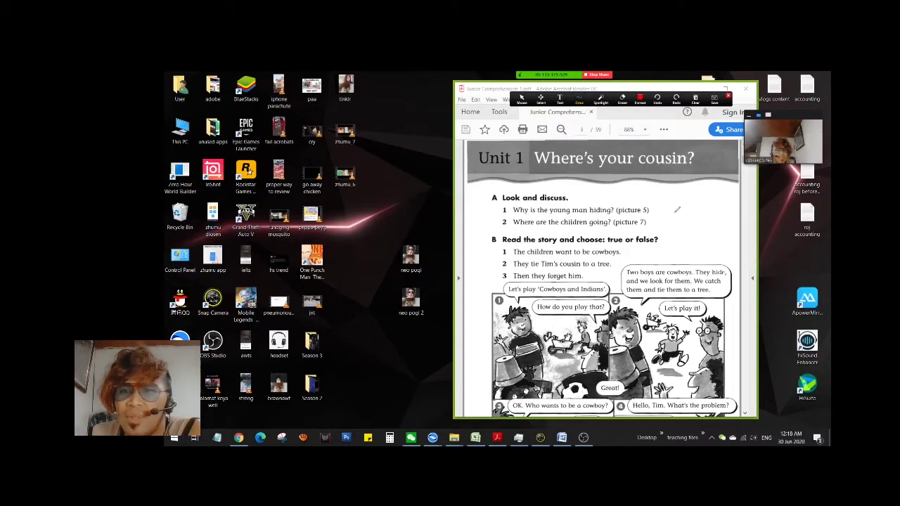
mouse_move(677, 191)
left_mouse_down()
mouse_move(671, 239)
mouse_move(658, 232)
mouse_move(680, 252)
left_mouse_up()
left_click_drag(624, 223, 637, 203)
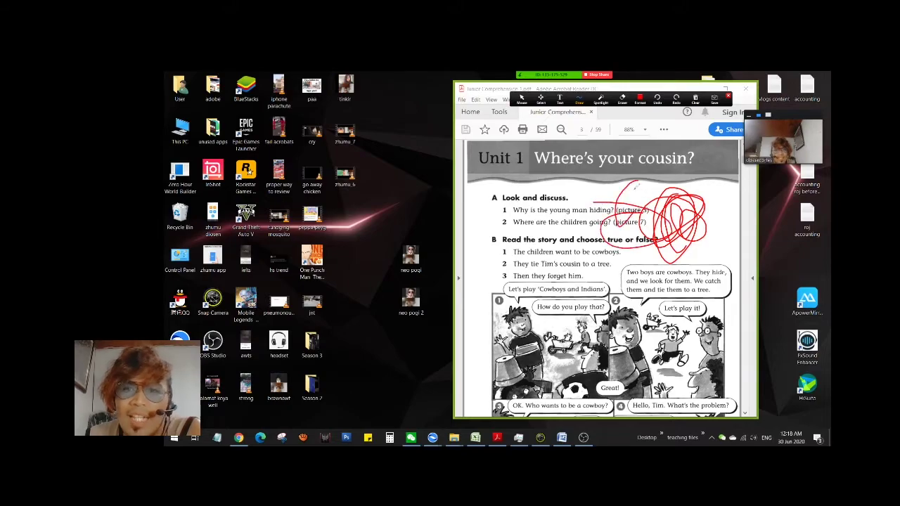
Try adding a short dummy text annotation above the Look and discuss questions
left_click(559, 99)
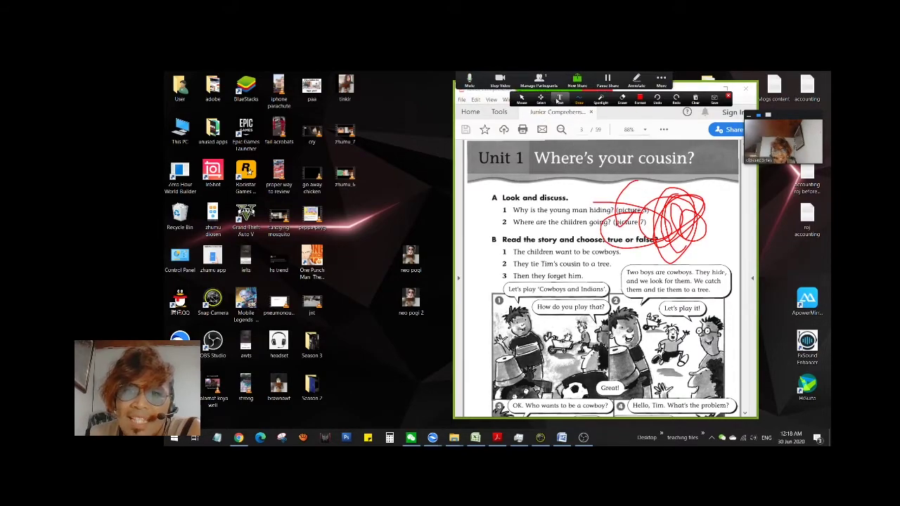
left_click(590, 187)
type("fggfhh")
Erase the dense red scribble beside the Look and discuss questions and clear all drawings
left_click(639, 100)
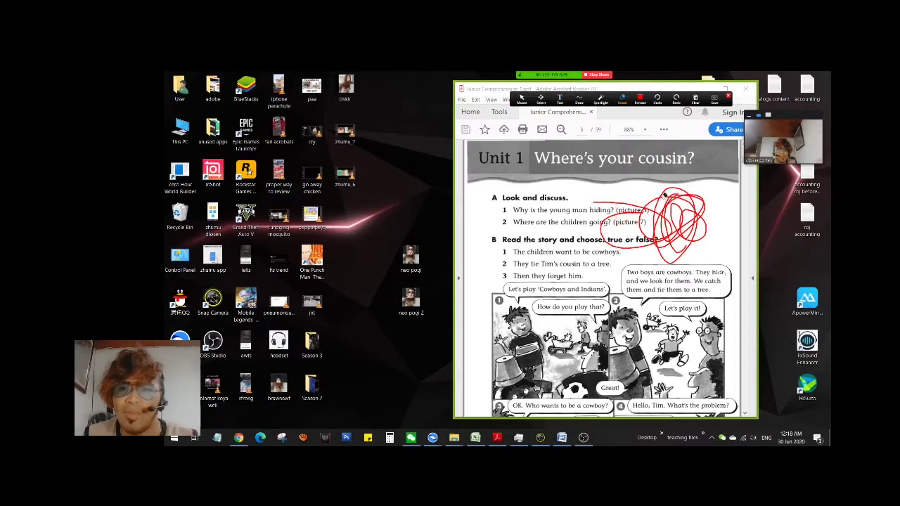
left_click(663, 198)
left_click(696, 99)
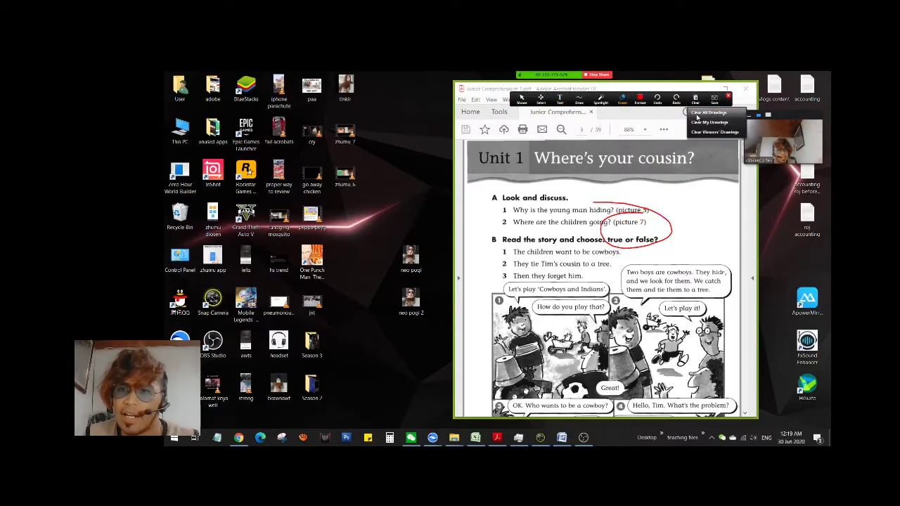
left_click(698, 111)
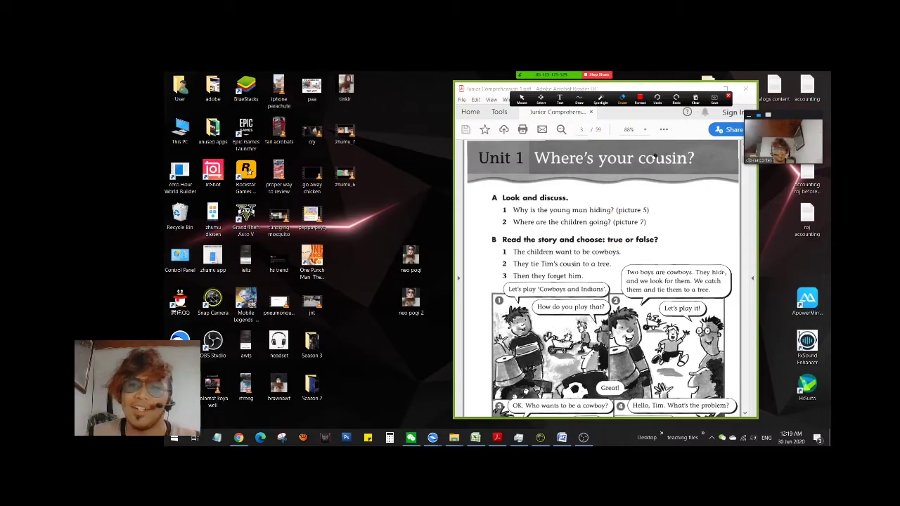
Add the text annotation "fsdfds" in blue beside exercise B of the PDF page
left_click(579, 100)
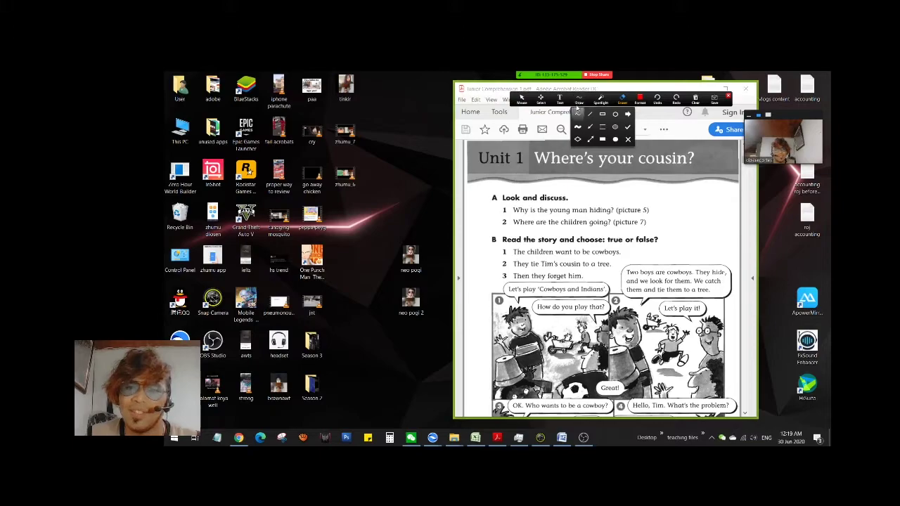
left_click(560, 99)
left_click(579, 100)
left_click(561, 99)
left_click(683, 245)
Draw two filled red circles and several red outline ellipses around the exercises, and clear all drawings
left_click(579, 100)
left_click(609, 139)
left_click_drag(679, 200, 711, 232)
left_click_drag(700, 179, 728, 203)
left_click(579, 100)
left_click(615, 126)
left_click_drag(623, 258, 630, 280)
left_click_drag(566, 184, 603, 204)
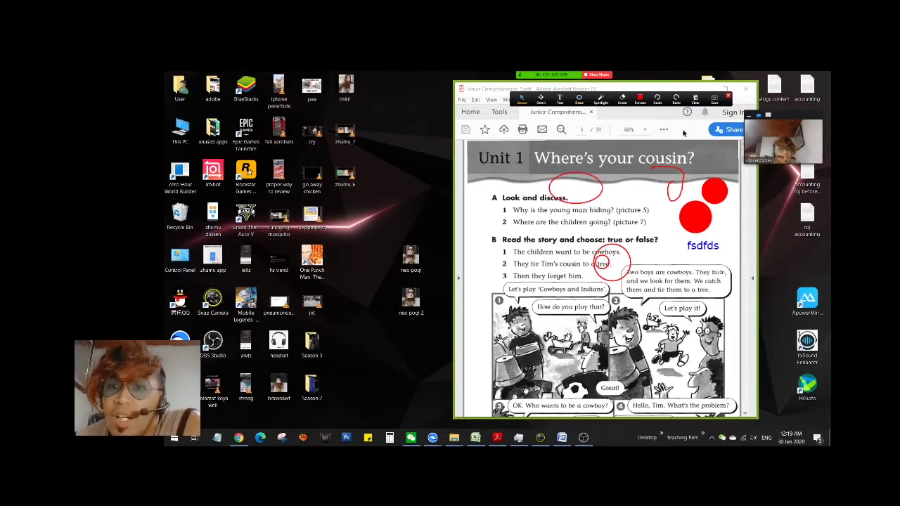
left_click(694, 100)
left_click(710, 112)
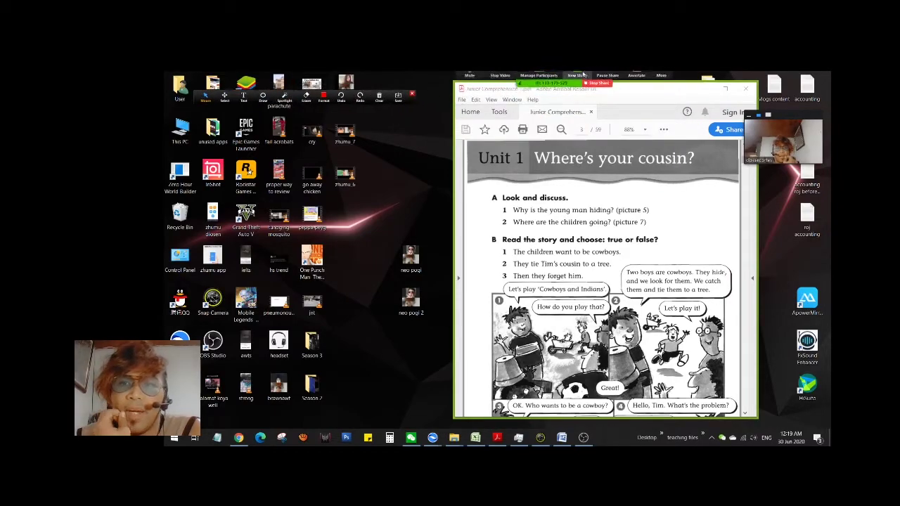
Pause the screen share, scroll the PDF down to the end of the first comic page, and resume the share
left_click(610, 82)
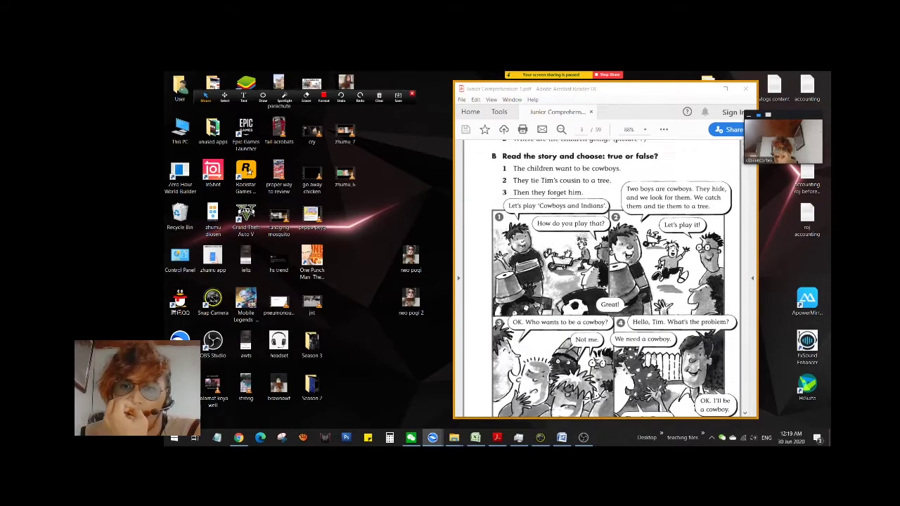
scroll(621, 197, "down", 15)
scroll(669, 271, "up", 10)
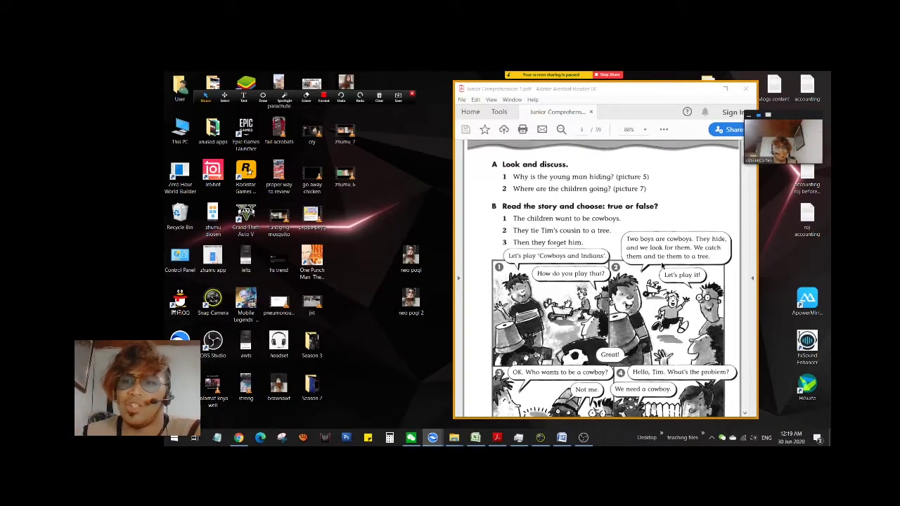
scroll(651, 257, "down", 5)
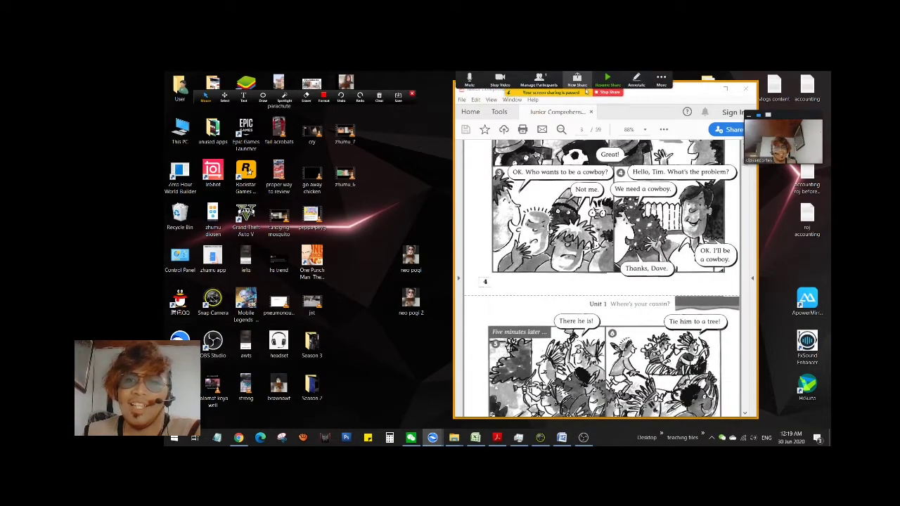
left_click(608, 82)
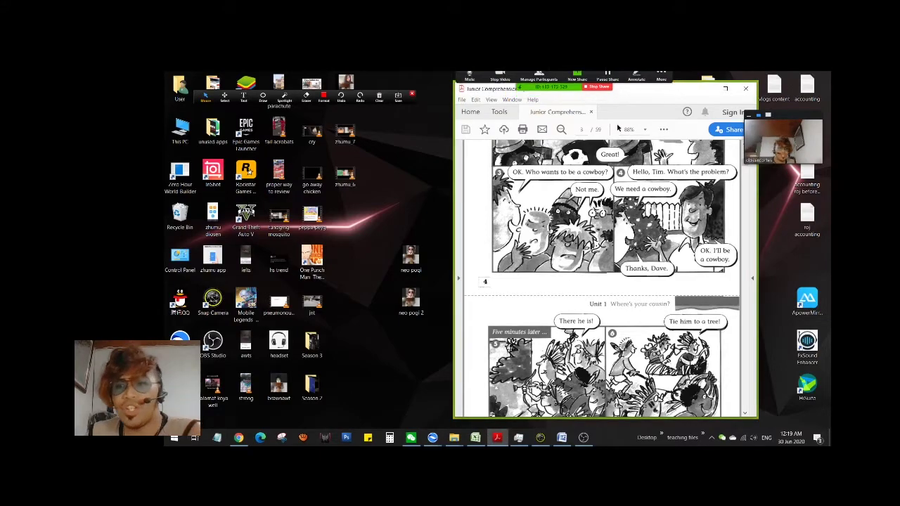
Start a new share that presents the whiteboard in place of the PDF window
mouse_move(562, 78)
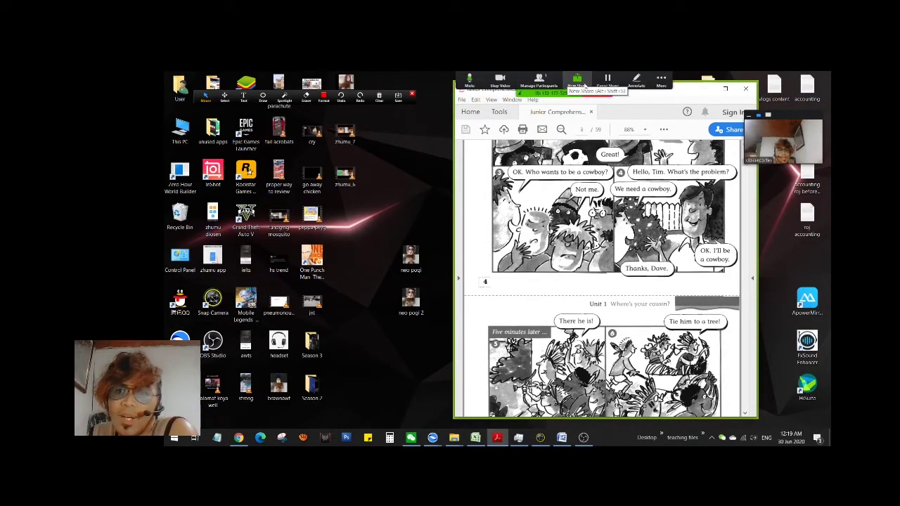
left_click(577, 80)
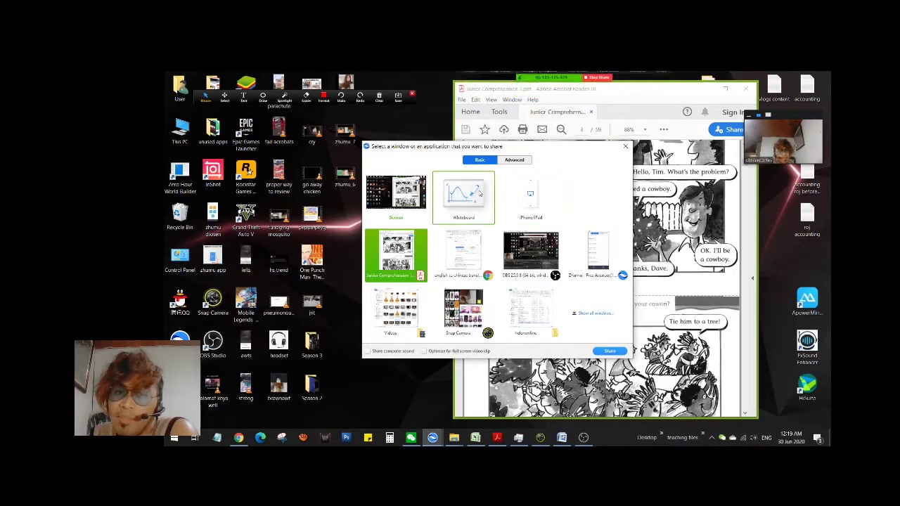
key("Escape")
right_click(504, 103)
key("Escape")
Draw freehand red loops across the shared whiteboard and stop the share
left_click_drag(429, 211, 462, 229)
left_click_drag(557, 187, 679, 198)
left_click_drag(657, 229, 604, 281)
left_click_drag(494, 232, 731, 281)
mouse_move(363, 120)
left_mouse_down()
mouse_move(346, 152)
mouse_move(430, 198)
left_mouse_up()
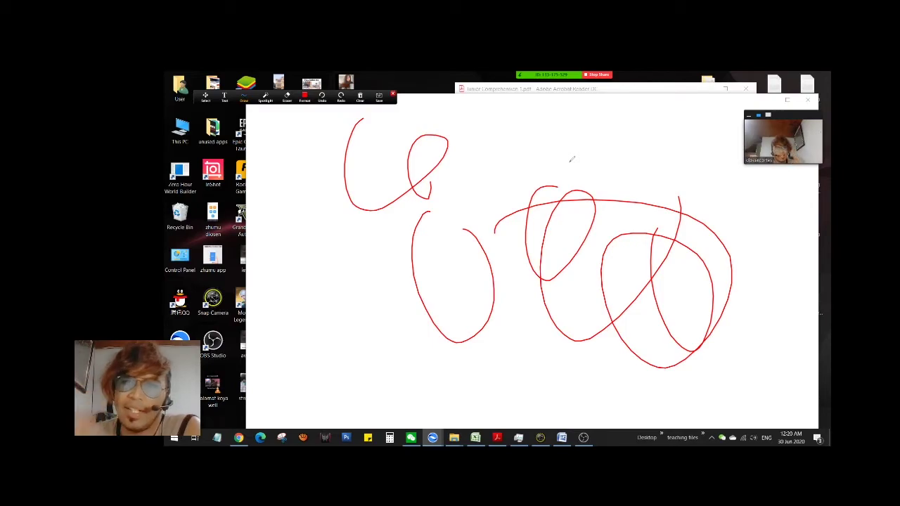
left_click(609, 78)
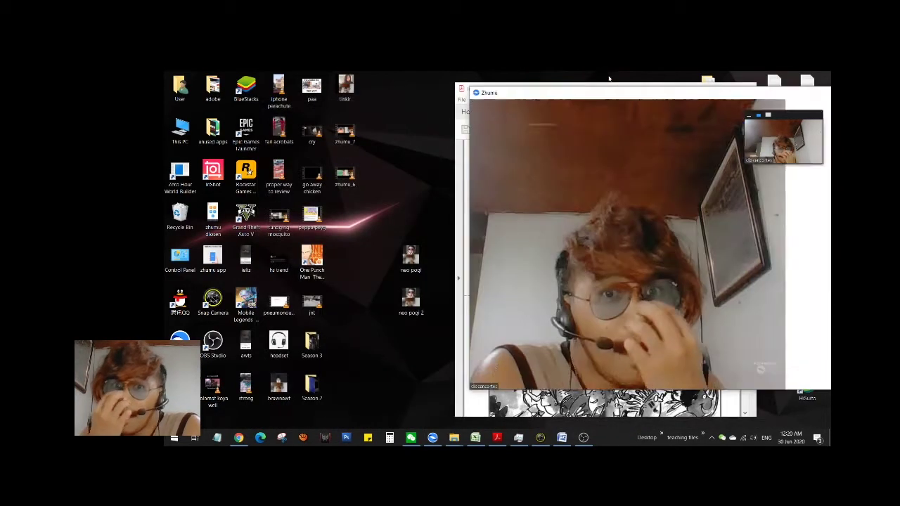